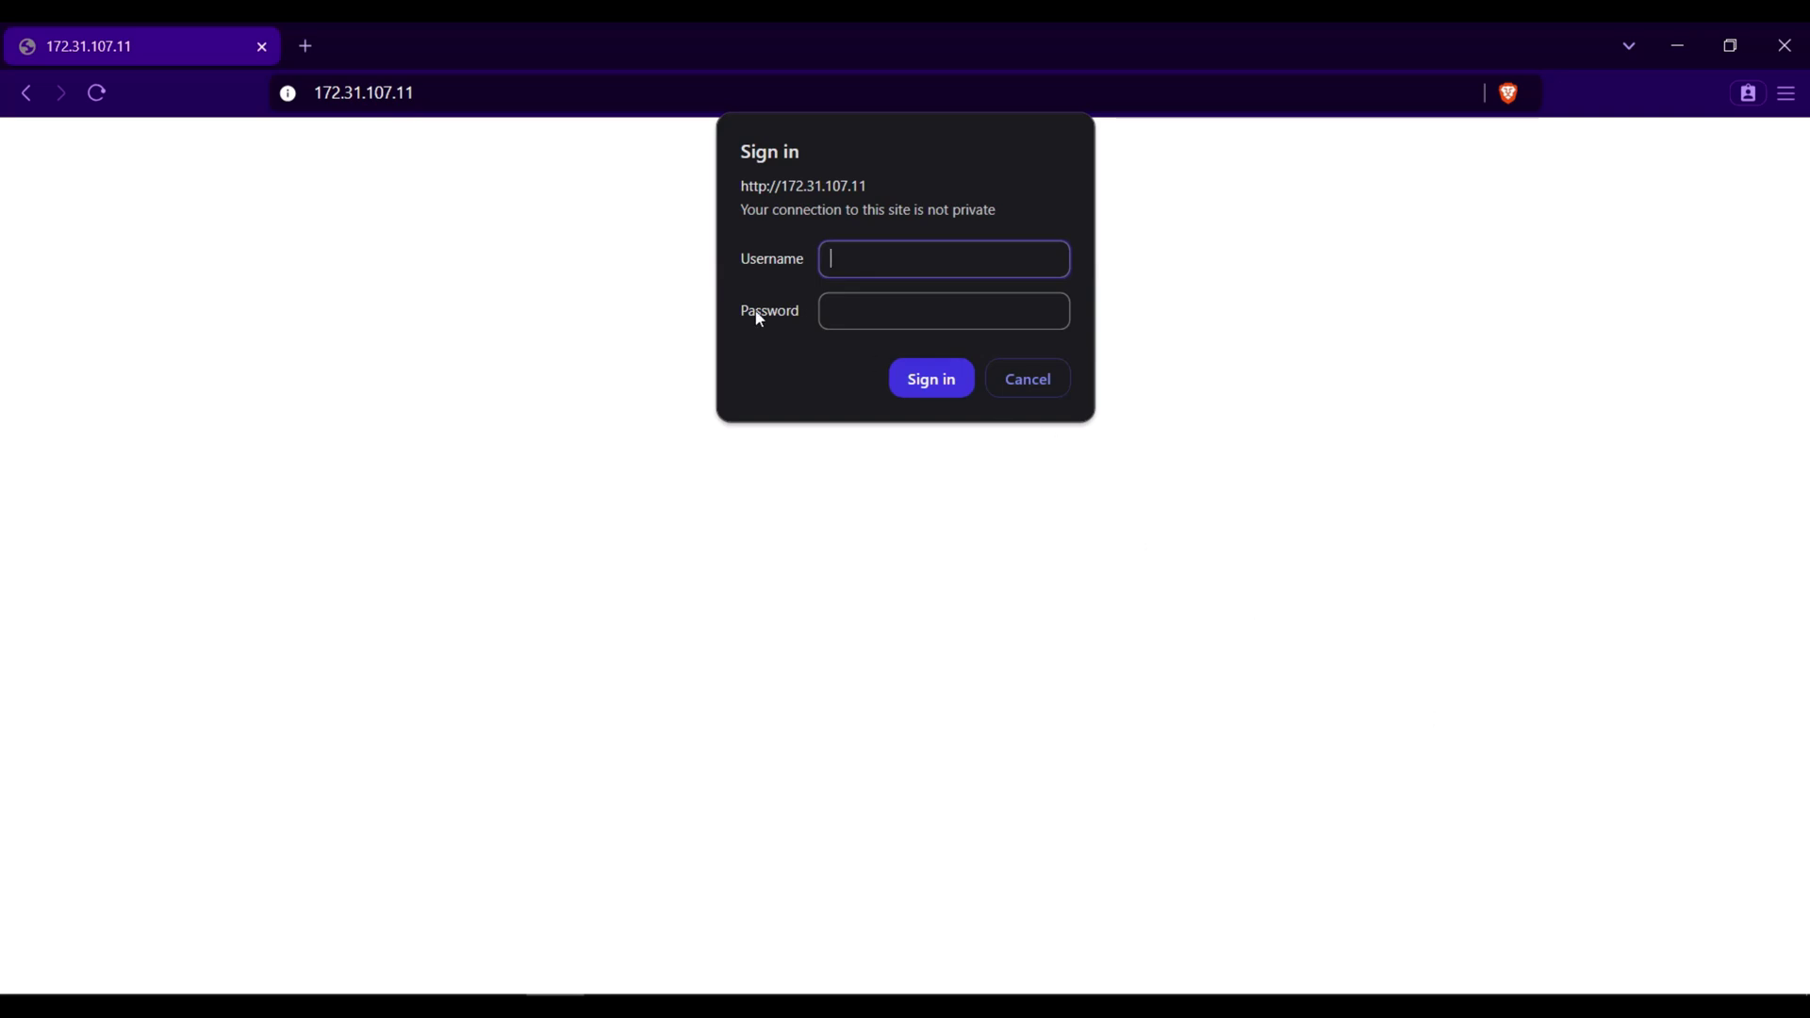
# - Sign in to the OLT web management as admin with the admin password
pyautogui.click(445, 91)
pyautogui.click(466, 93)
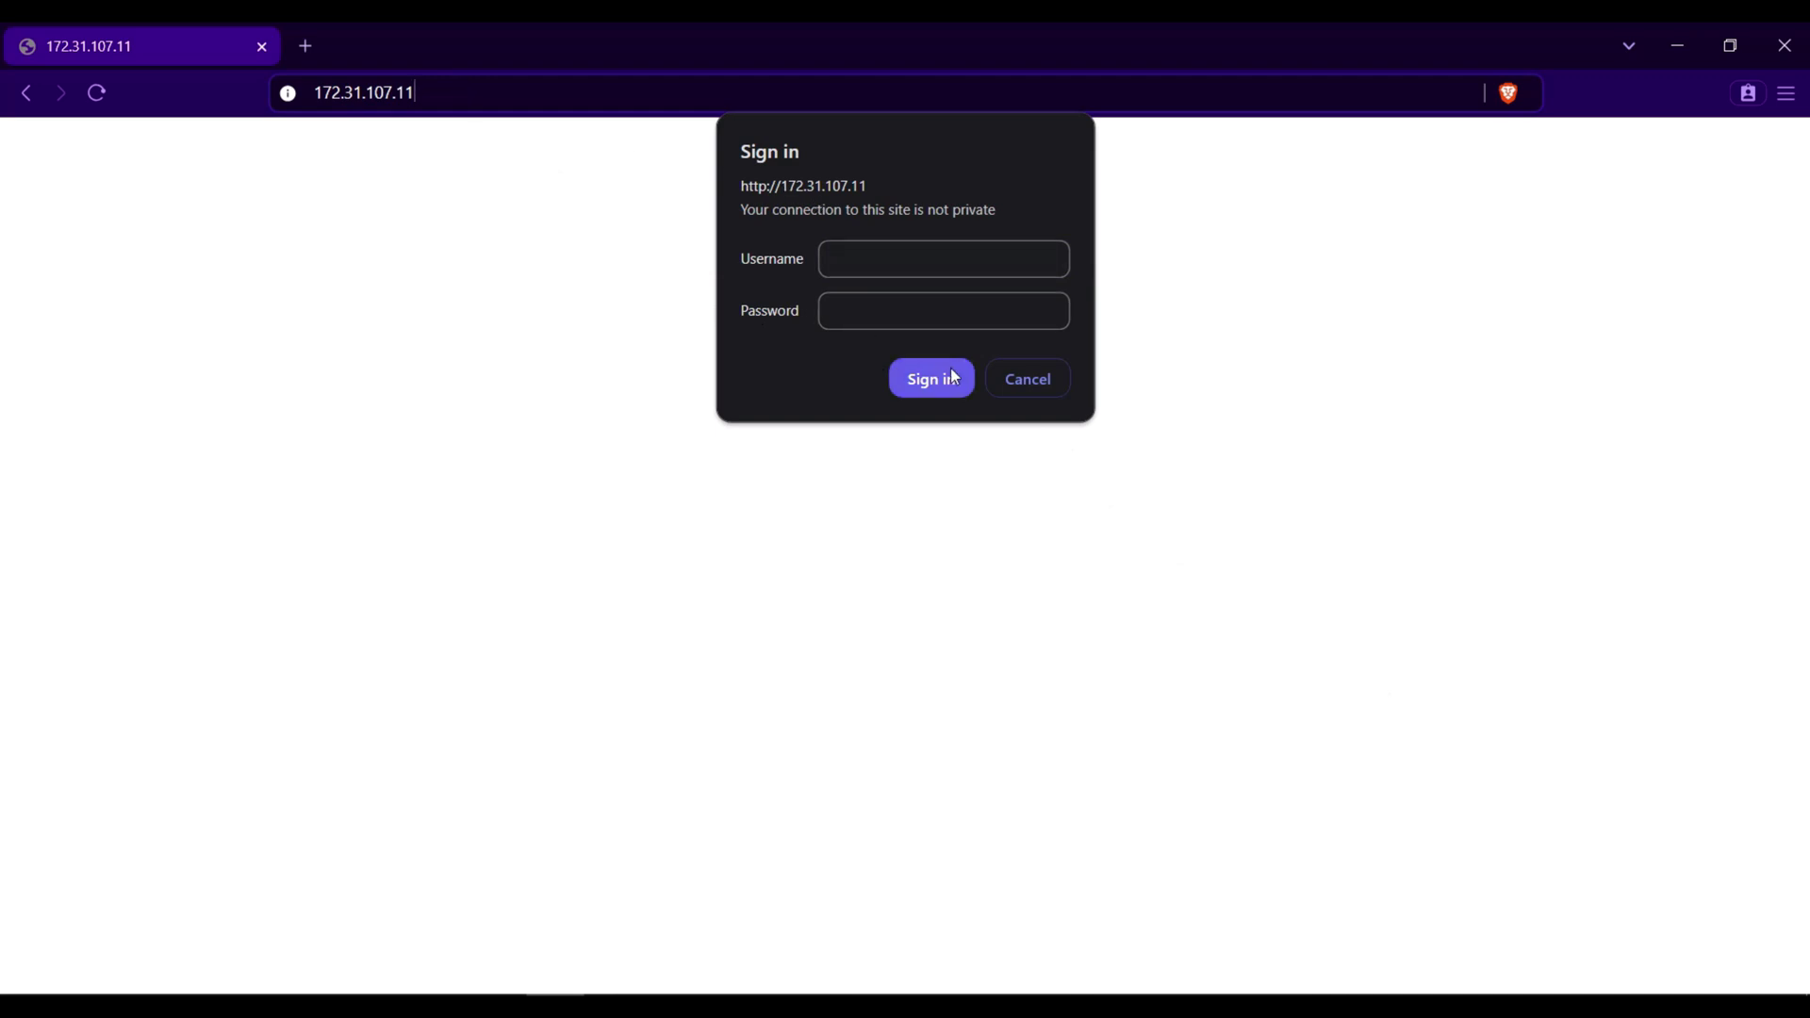
pyautogui.click(872, 255)
pyautogui.write('admin')
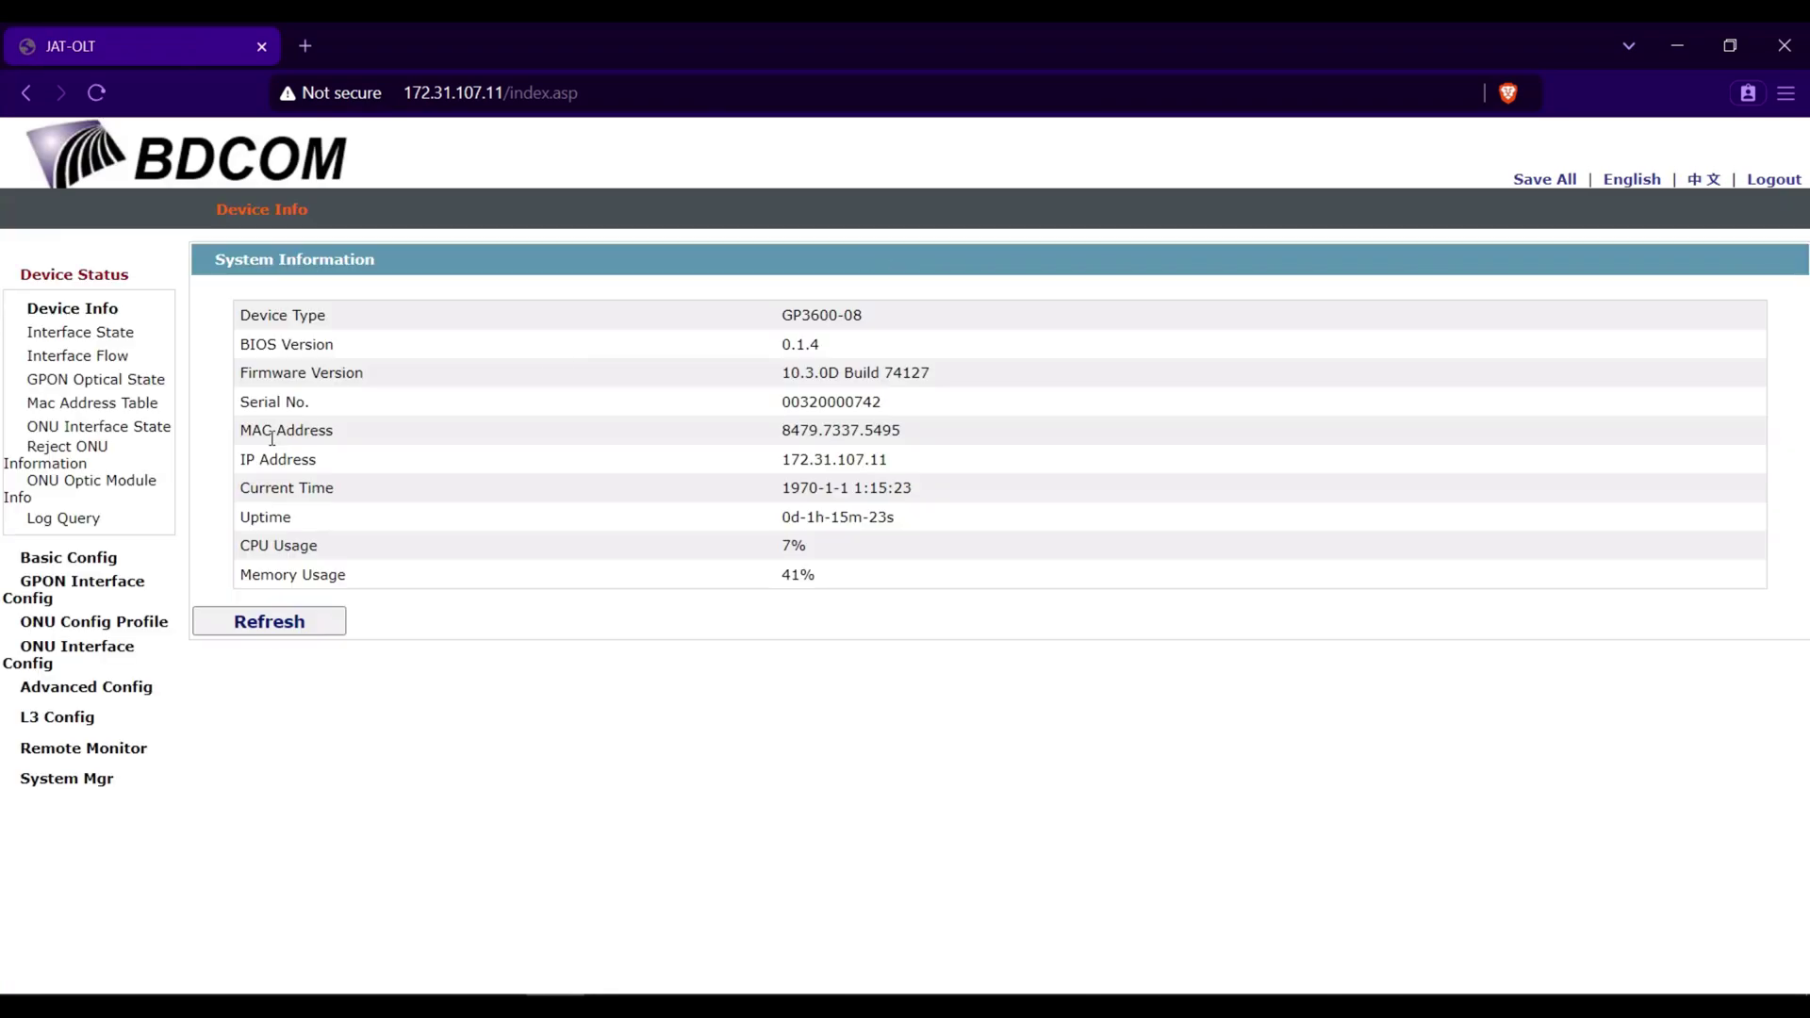
# - Start a new user under System Mgr > User Mgr named JAT-Admin
pyautogui.click(79, 779)
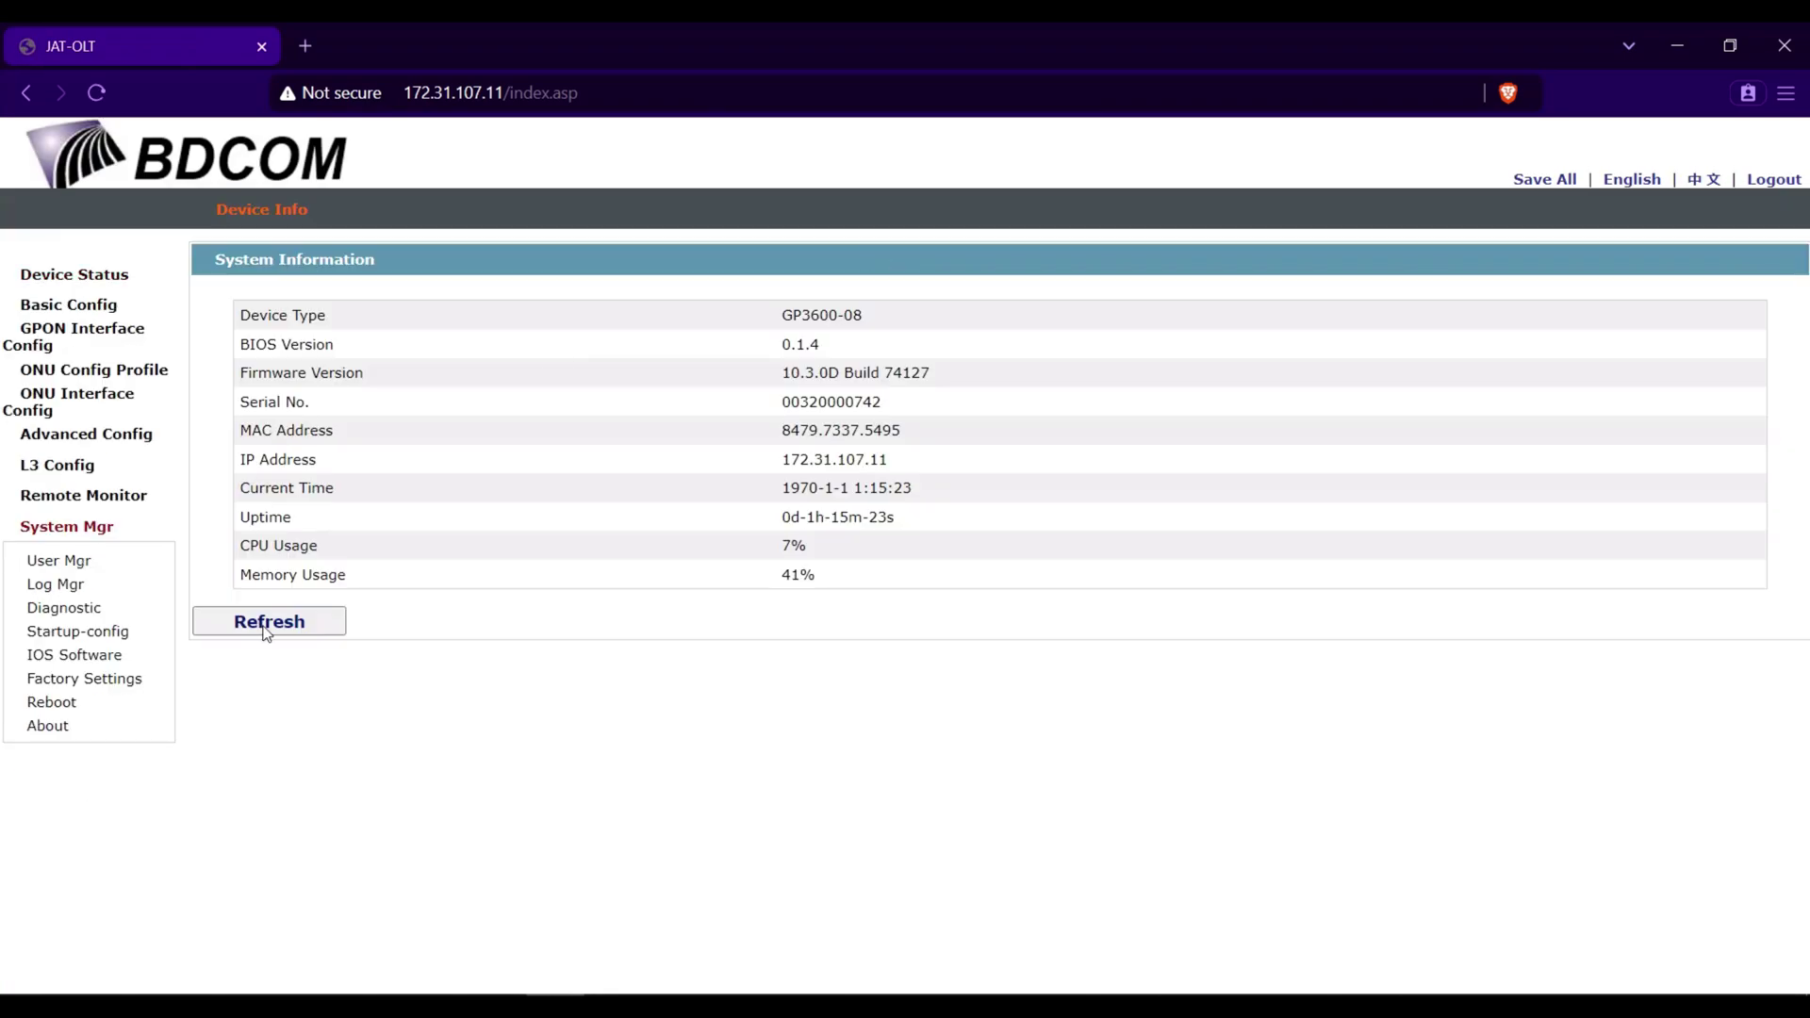
pyautogui.click(65, 566)
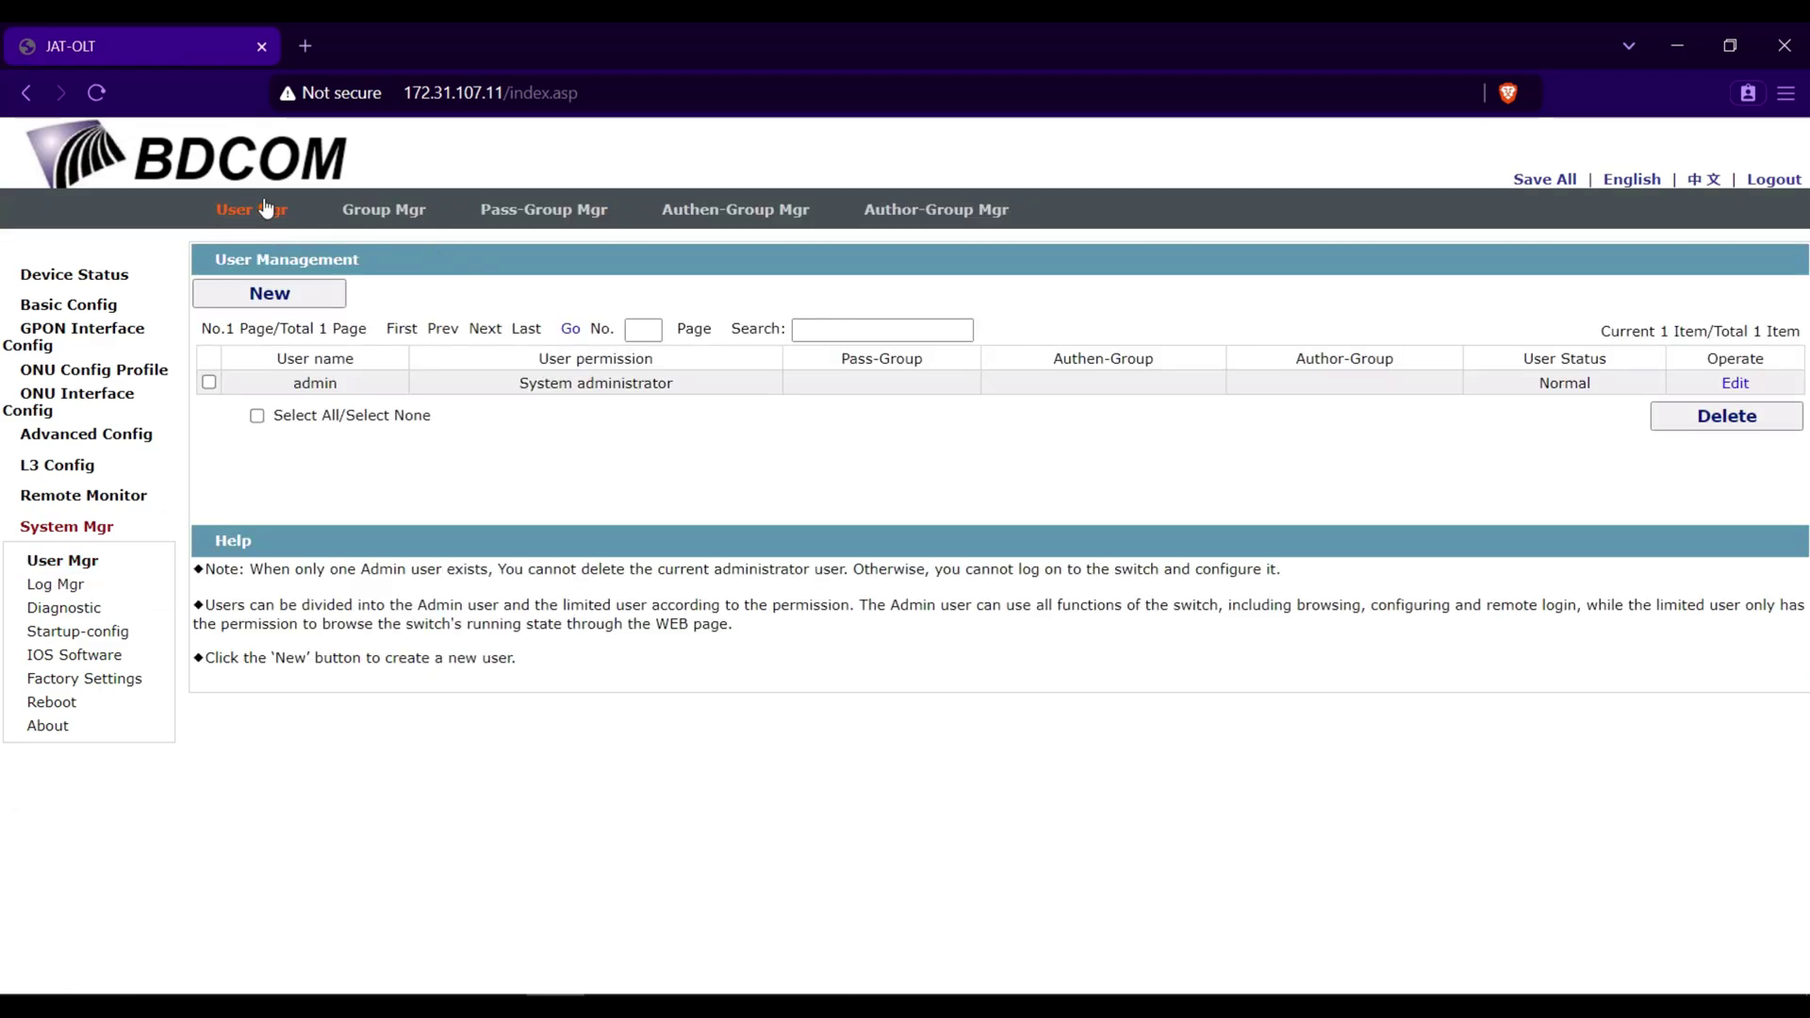
pyautogui.click(269, 294)
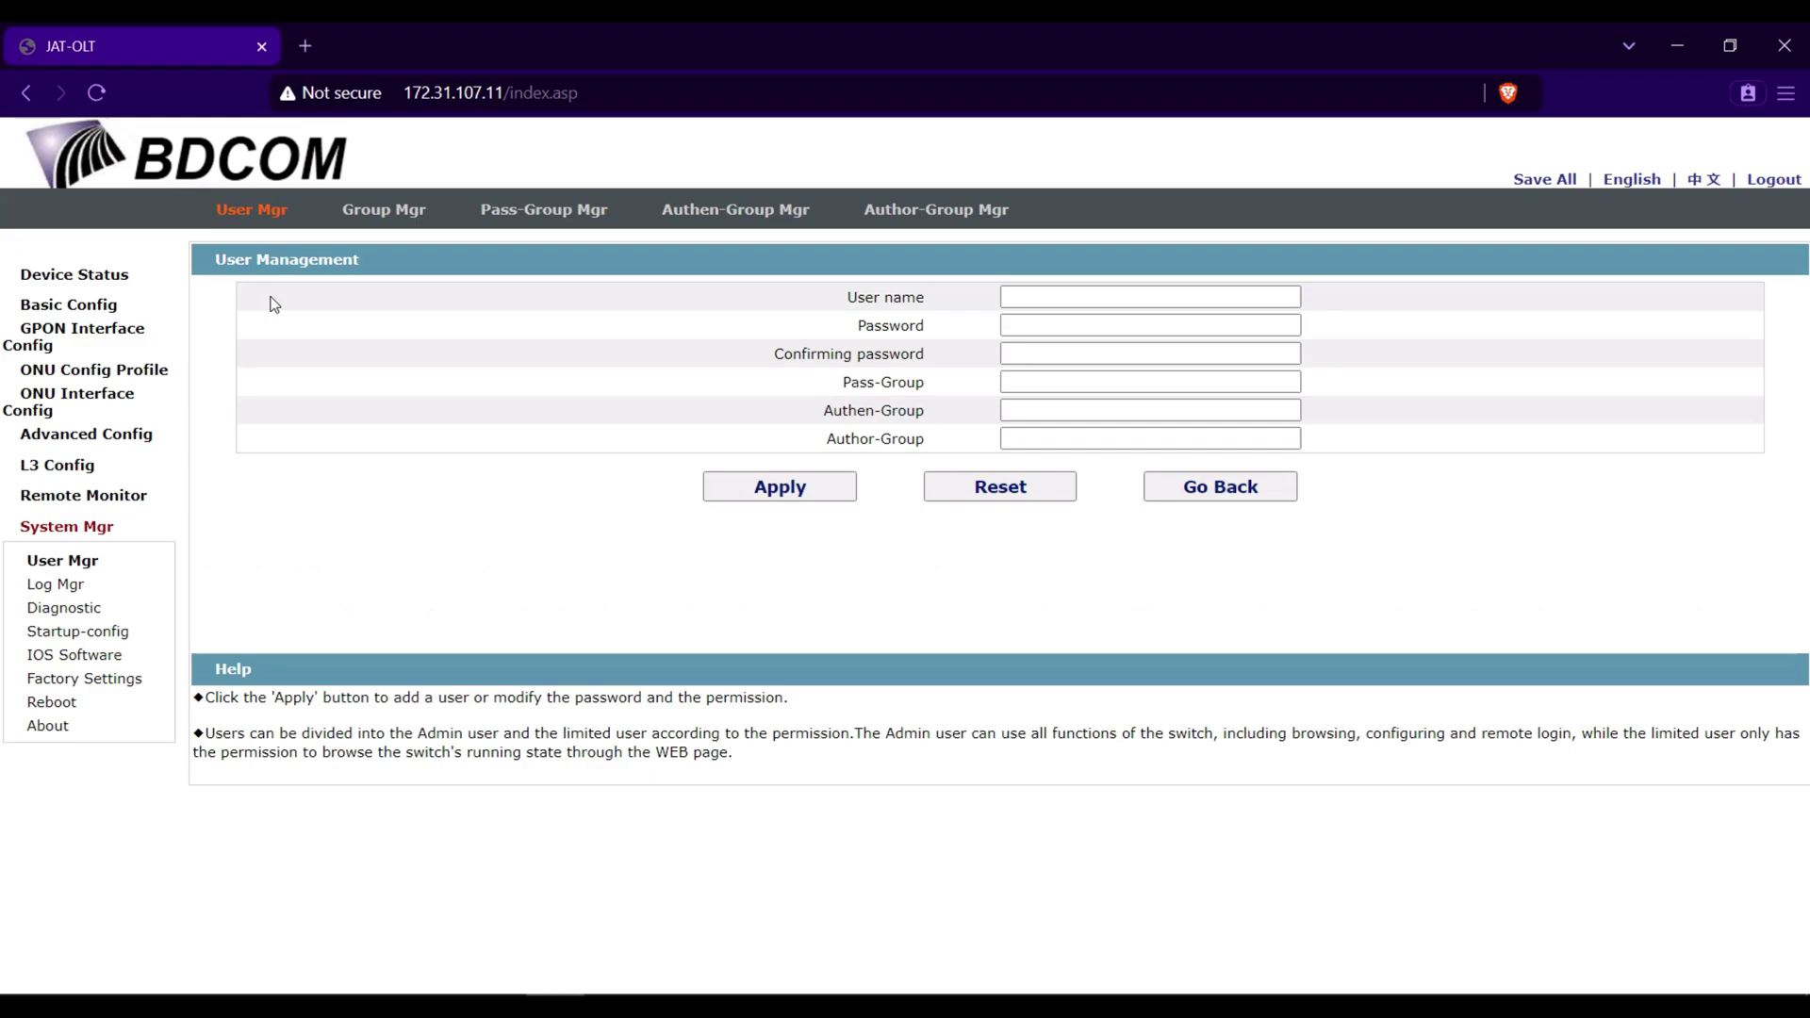
pyautogui.click(1050, 303)
pyautogui.write('JAT-Admin')
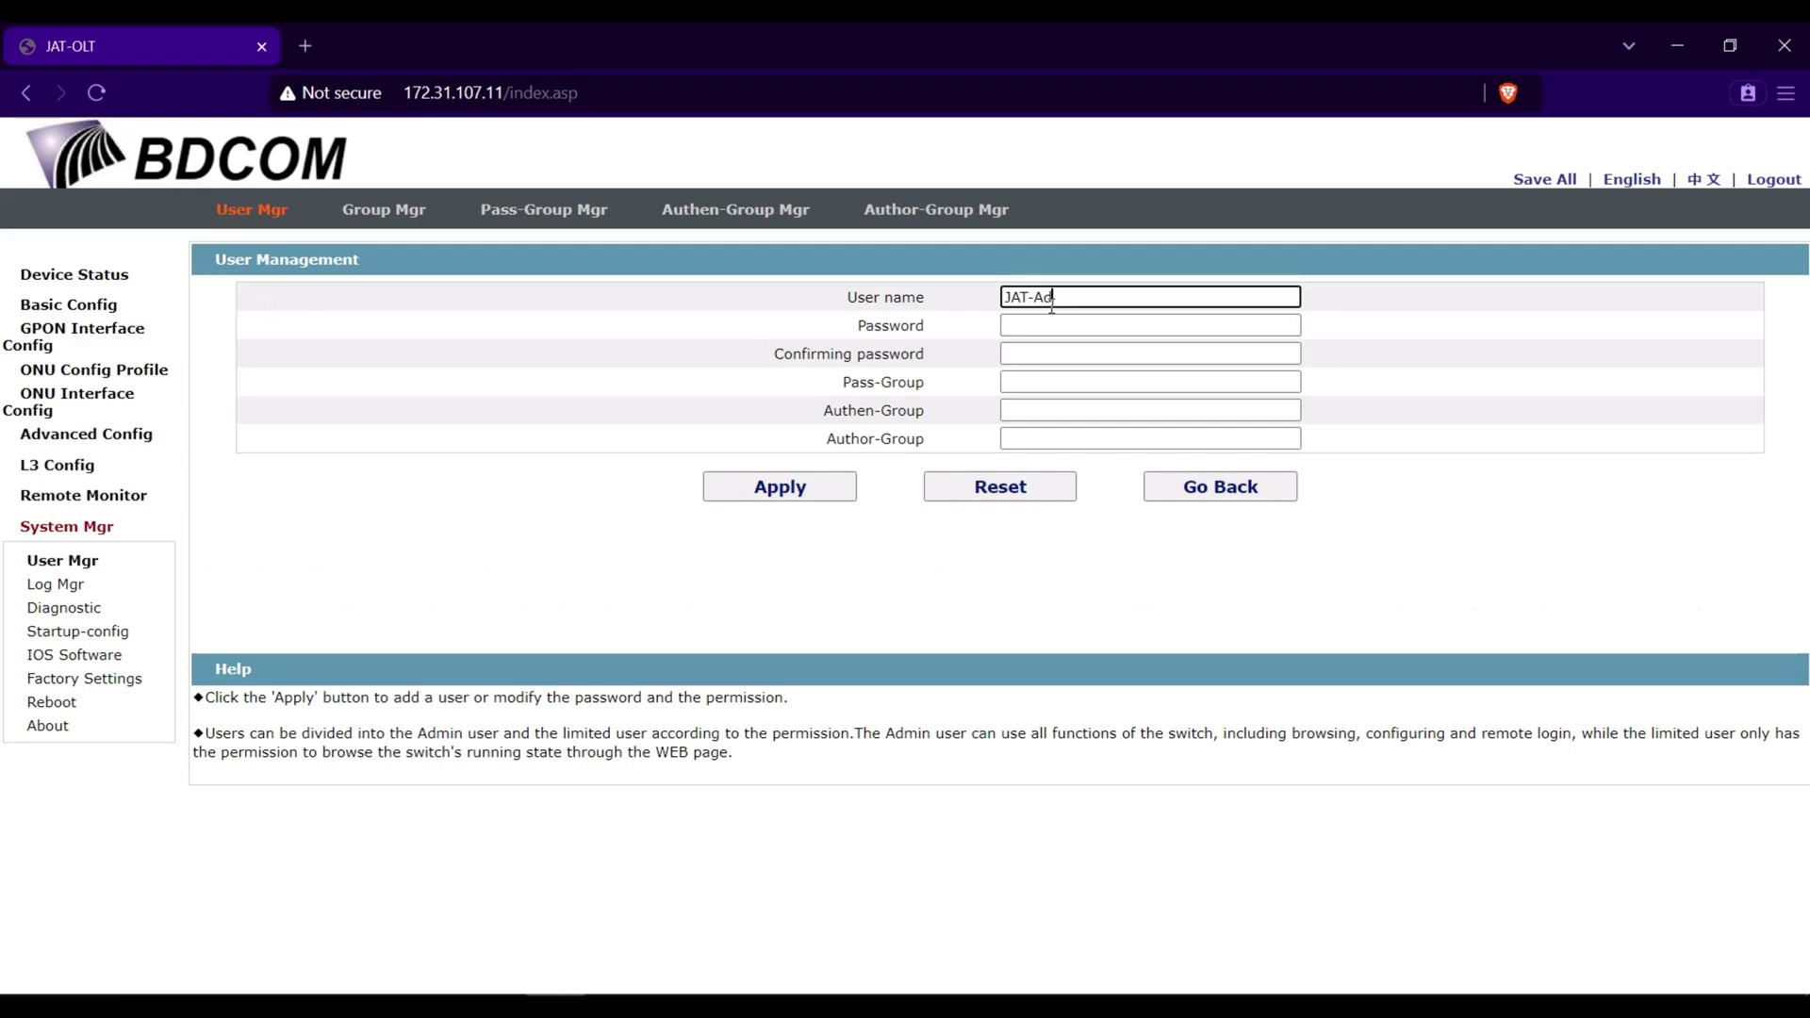
# - Enter the new user's password and matching confirmation, retyping the password once
pyautogui.press('Tab')
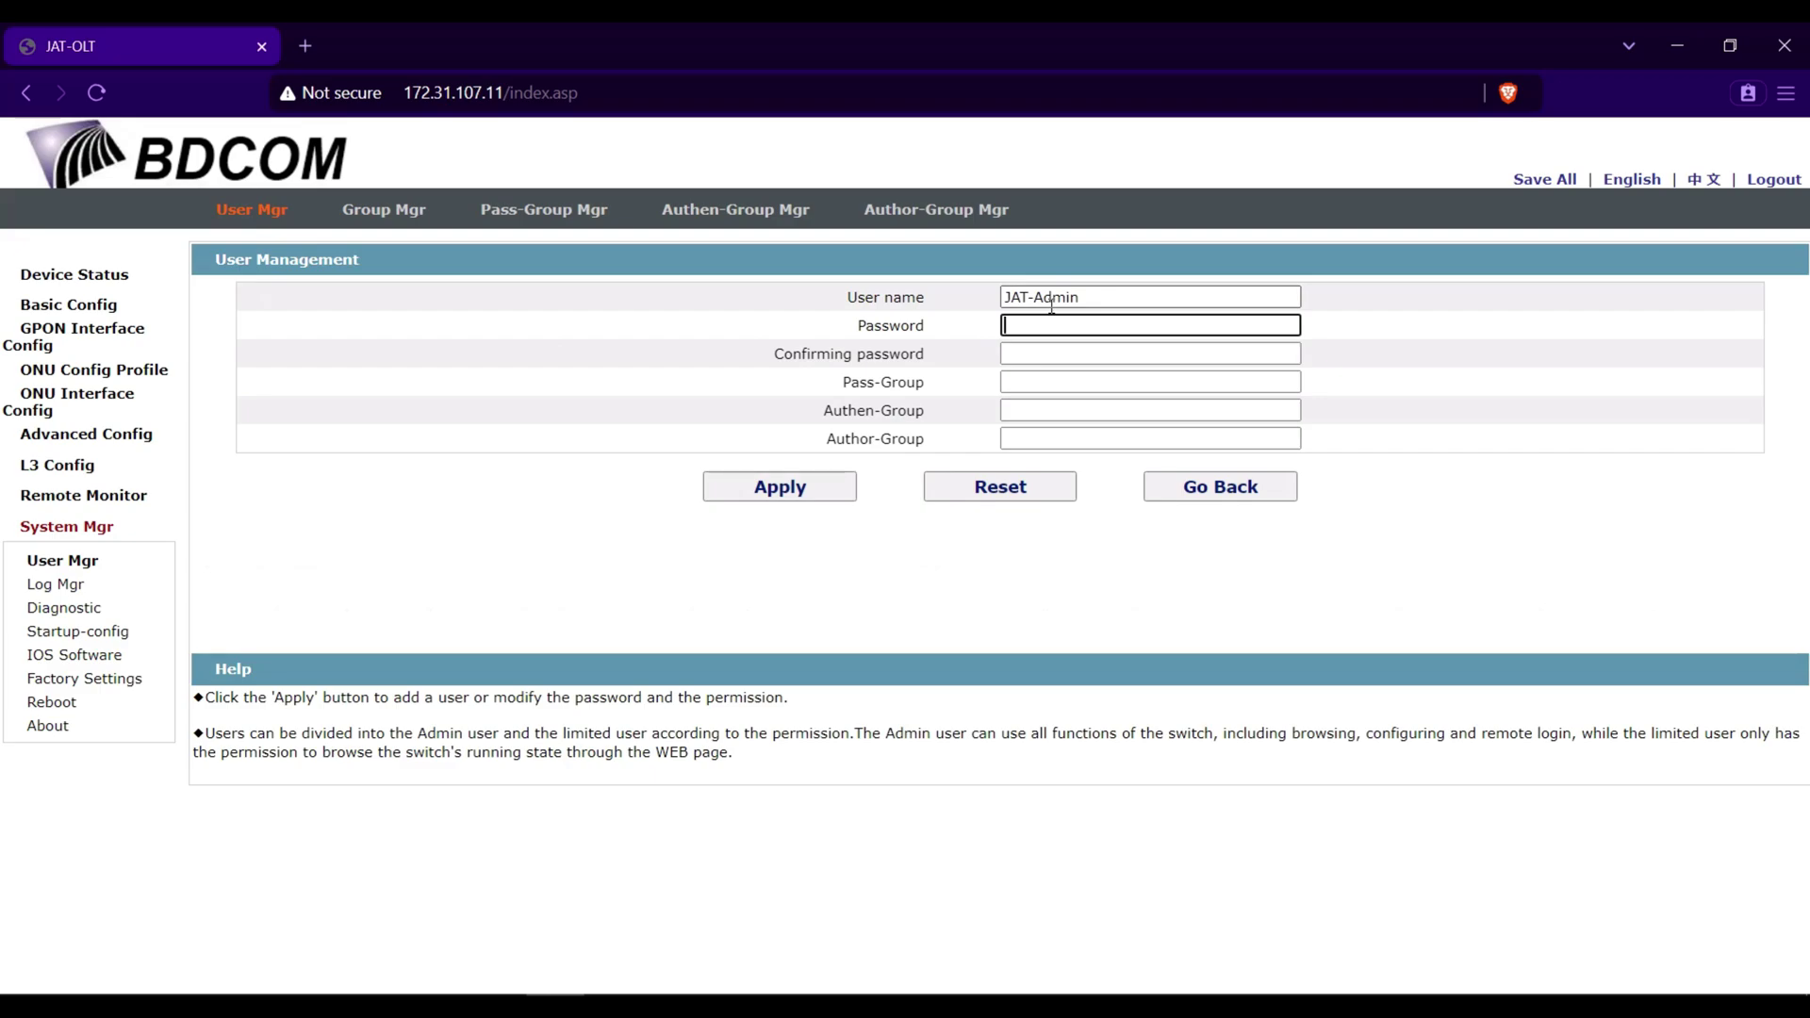
pyautogui.write('•••••••••••••')
pyautogui.click(1065, 355)
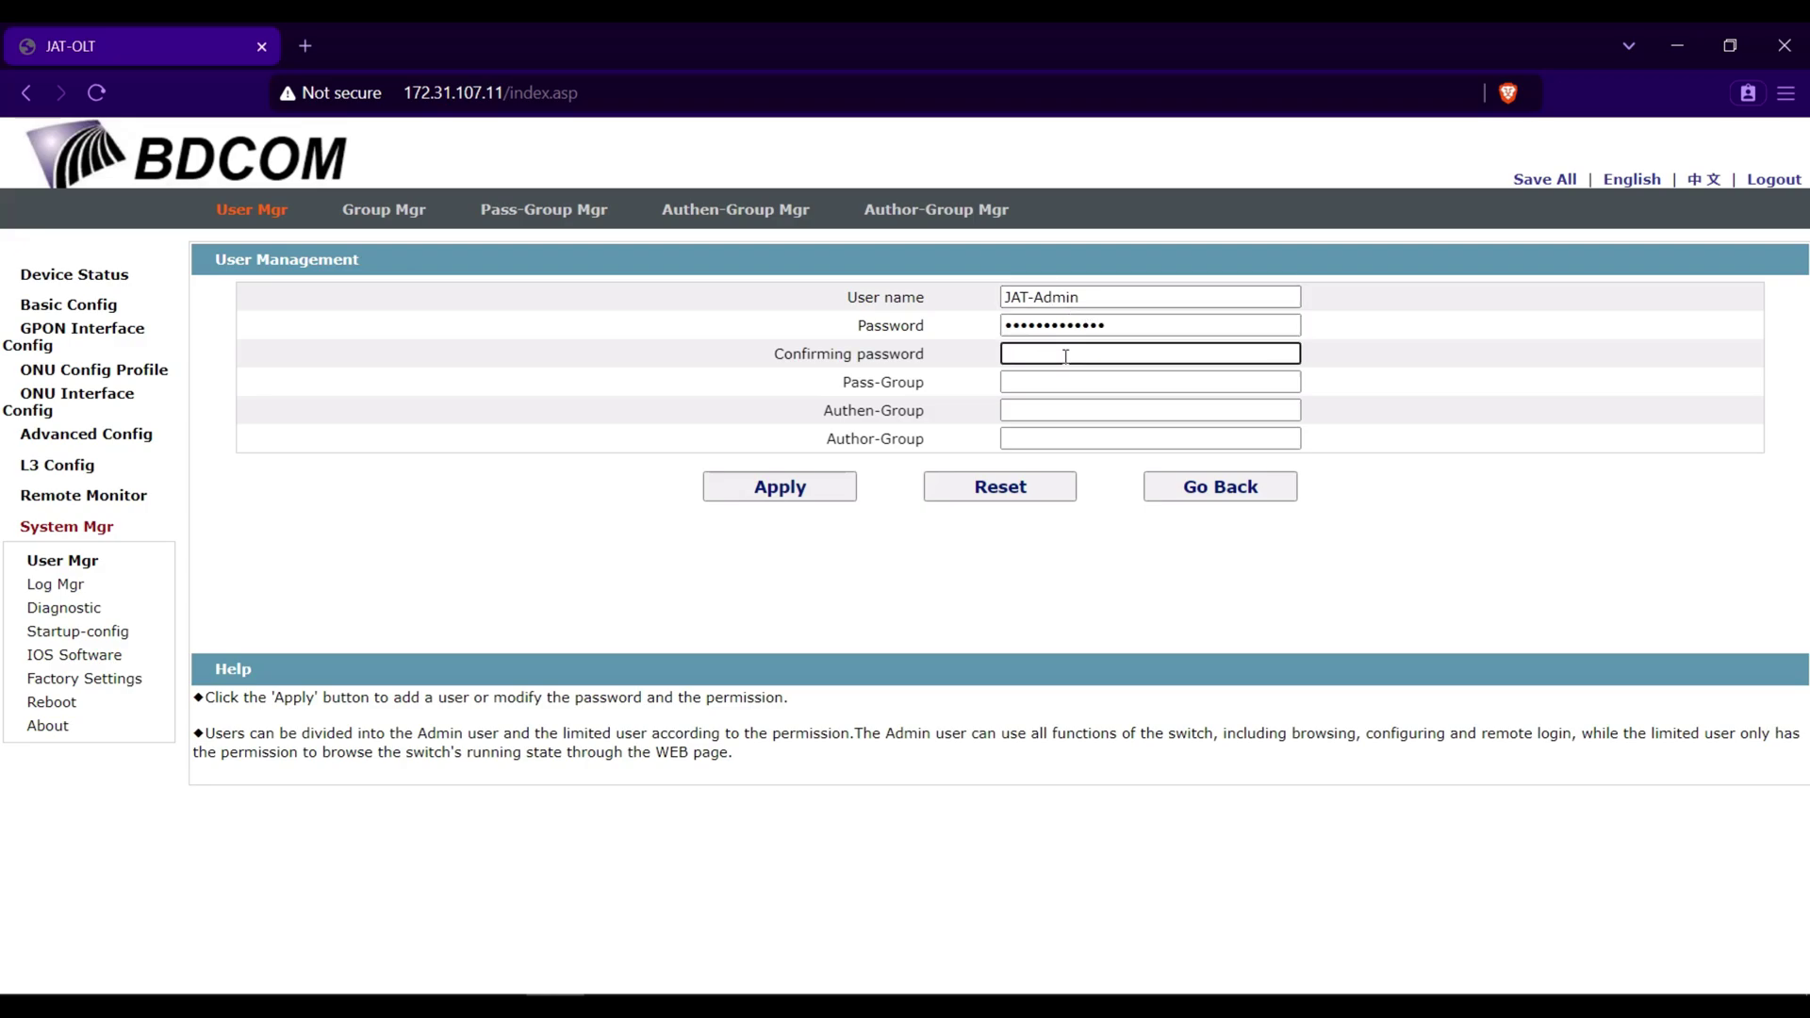
pyautogui.write('••••')
pyautogui.press('BackSpace')
pyautogui.press('BackSpace')
pyautogui.press('BackSpace')
pyautogui.press('BackSpace')
pyautogui.click(1126, 326)
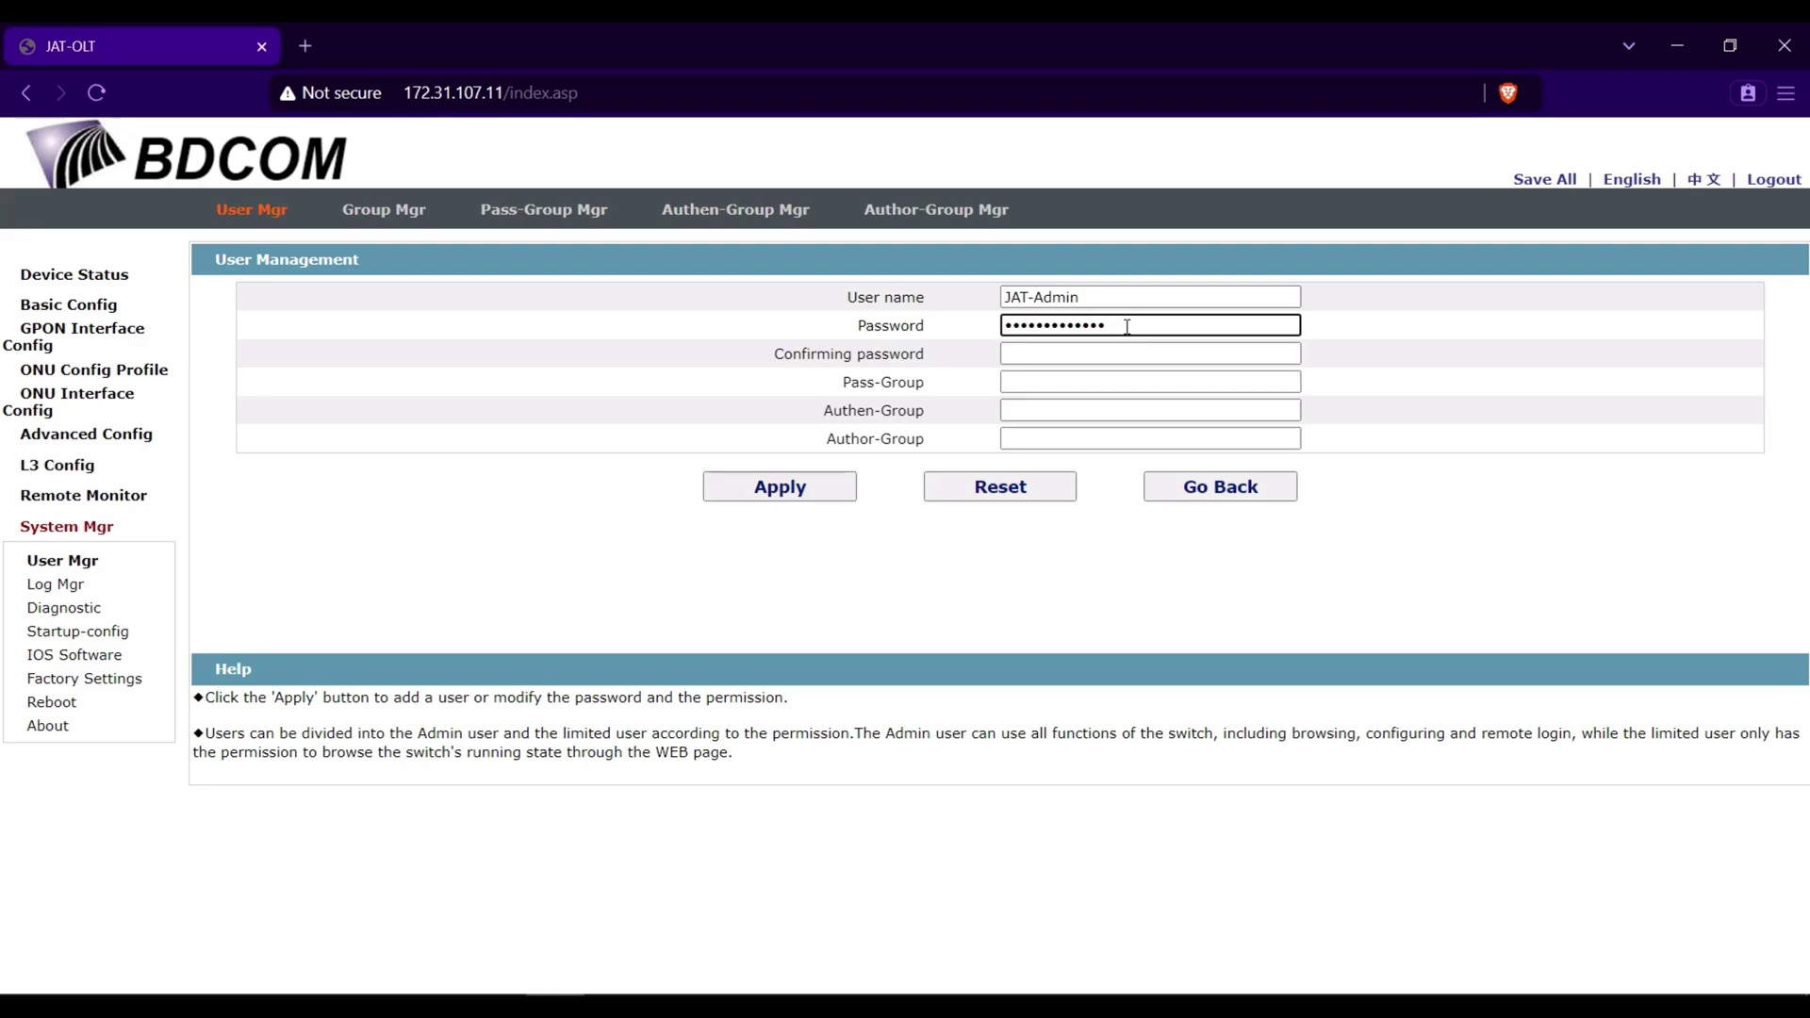
pyautogui.press('BackSpace')
pyautogui.press('BackSpace')
pyautogui.press('BackSpace')
pyautogui.press('BackSpace')
pyautogui.press('BackSpace')
pyautogui.press('BackSpace')
pyautogui.press('BackSpace')
pyautogui.press('BackSpace')
pyautogui.press('BackSpace')
pyautogui.press('BackSpace')
pyautogui.press('BackSpace')
pyautogui.press('BackSpace')
pyautogui.write('*************')
pyautogui.press('Tab')
pyautogui.write('**********')
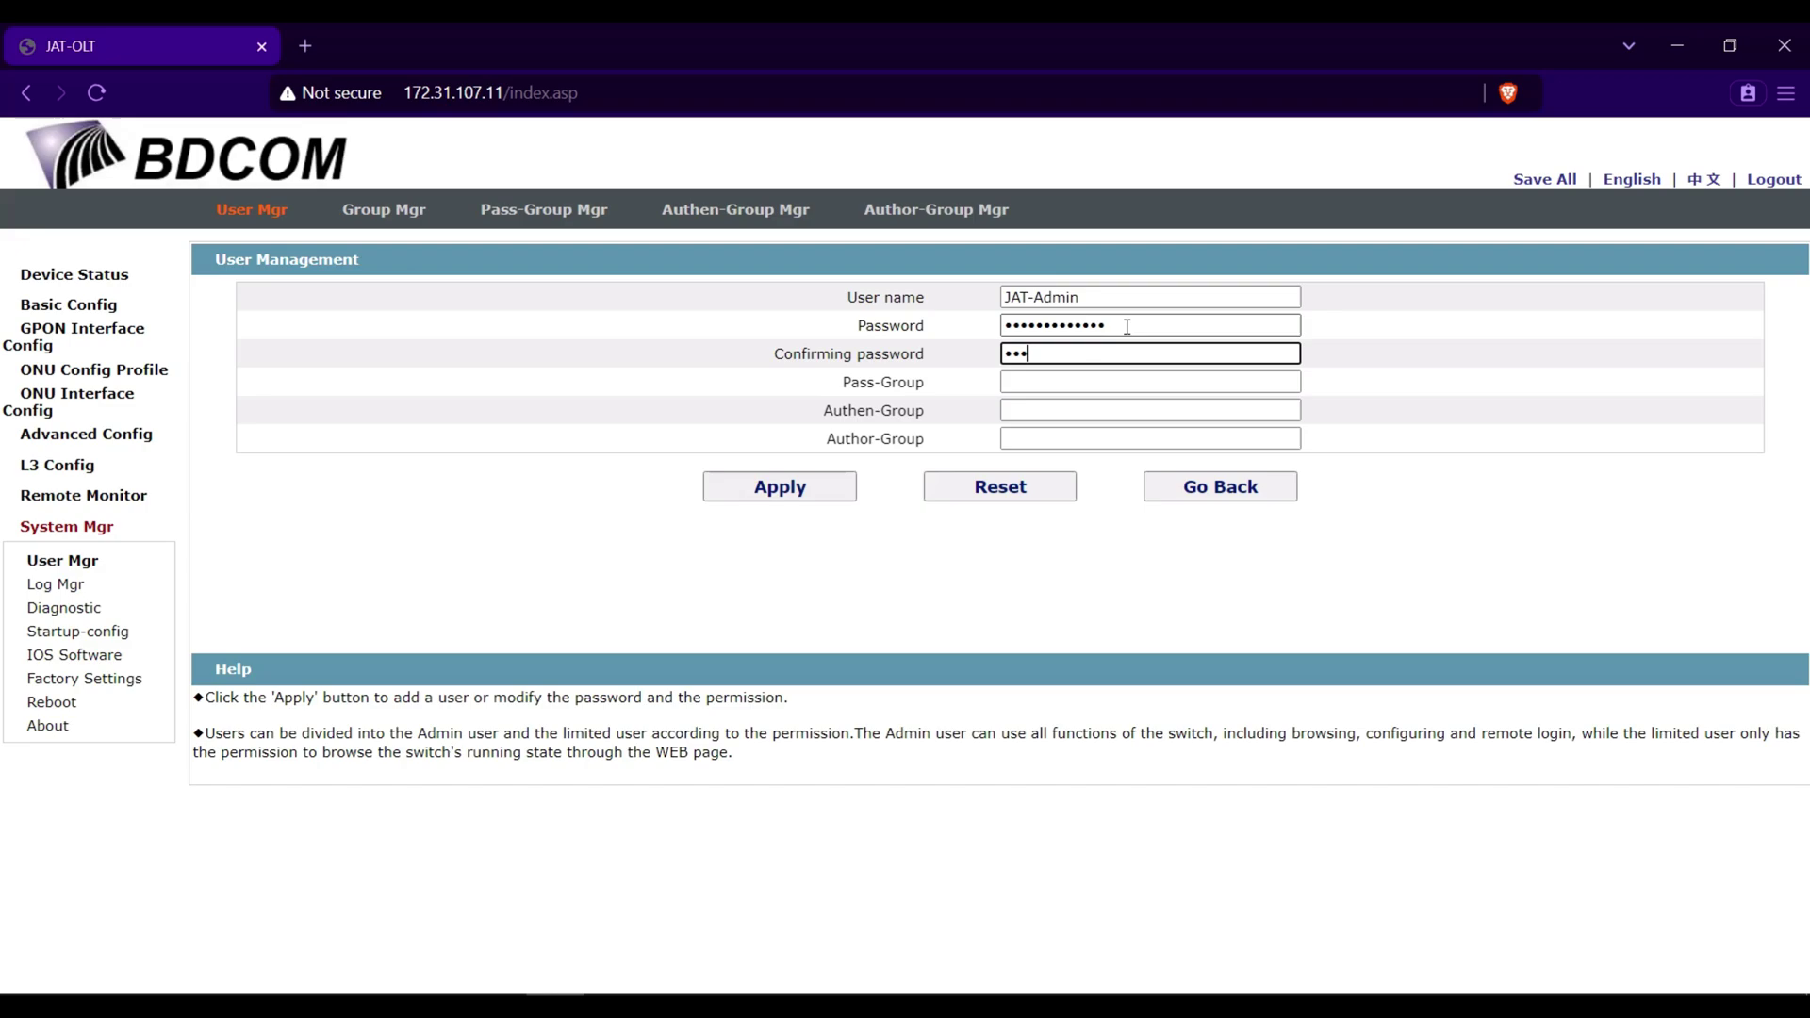
pyautogui.write('***')
# - Apply the new JAT-Admin user and Save All the configuration to the device
pyautogui.click(798, 491)
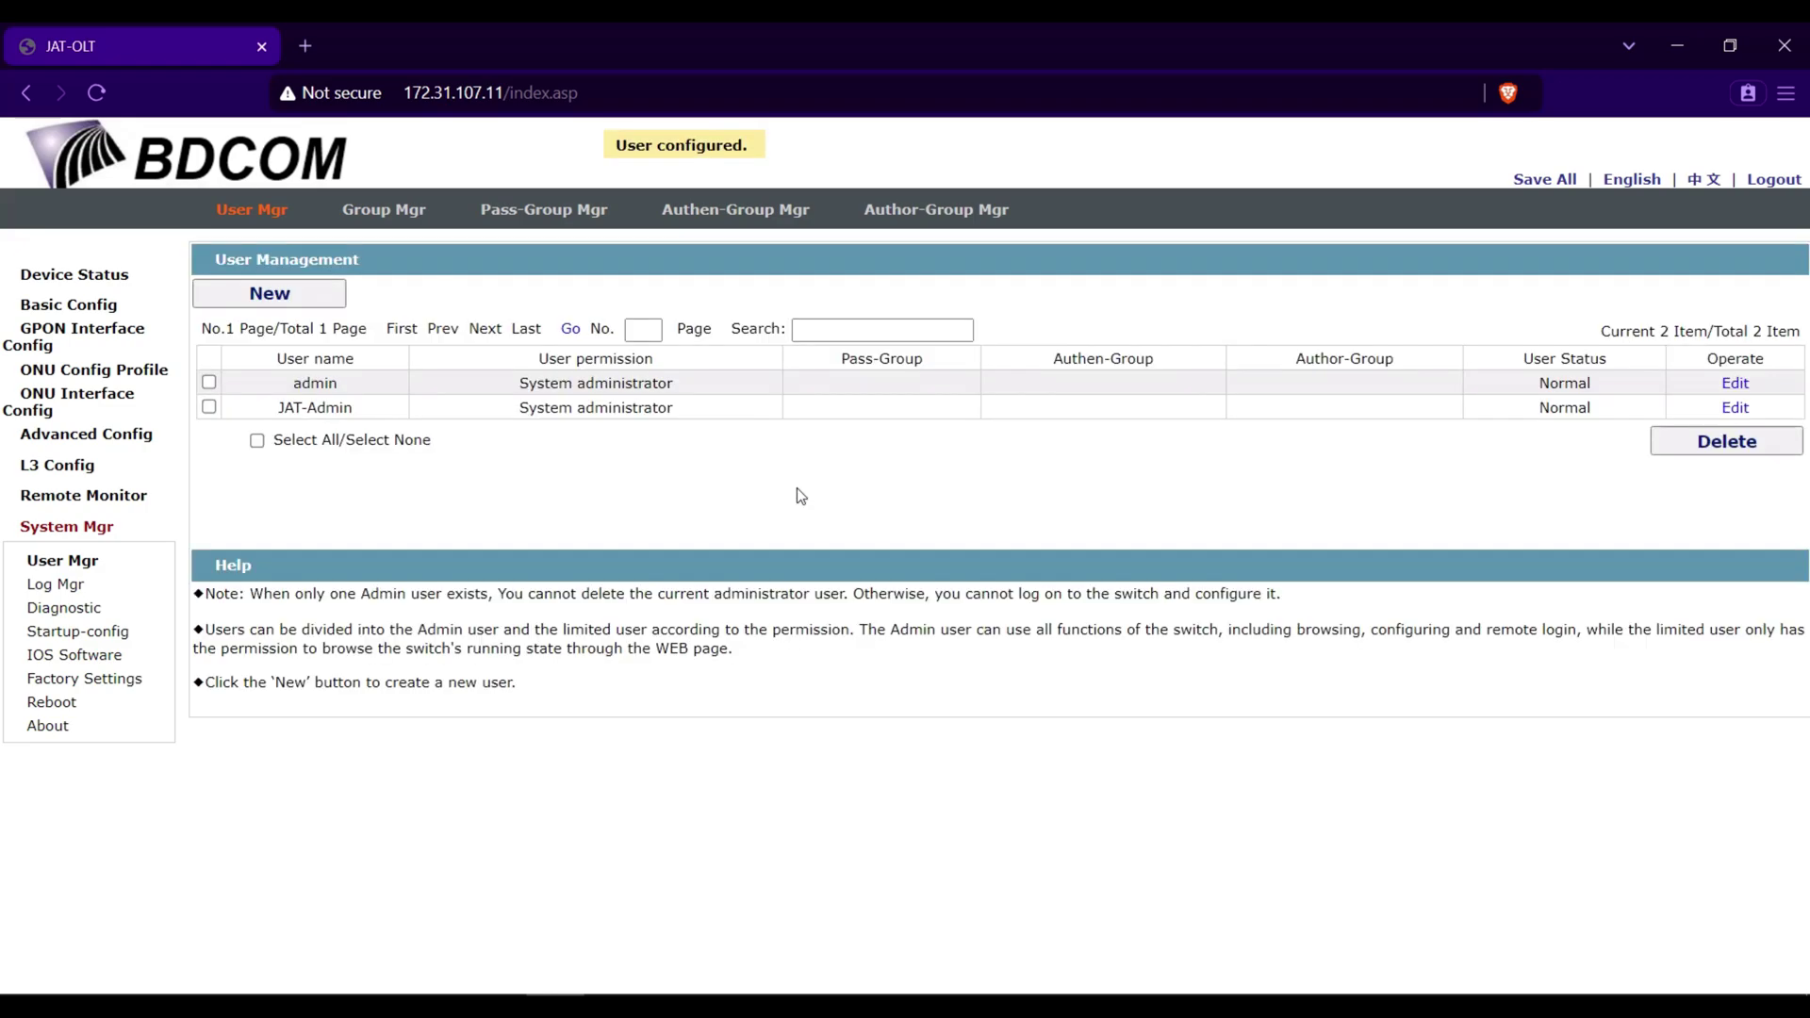
pyautogui.click(1544, 183)
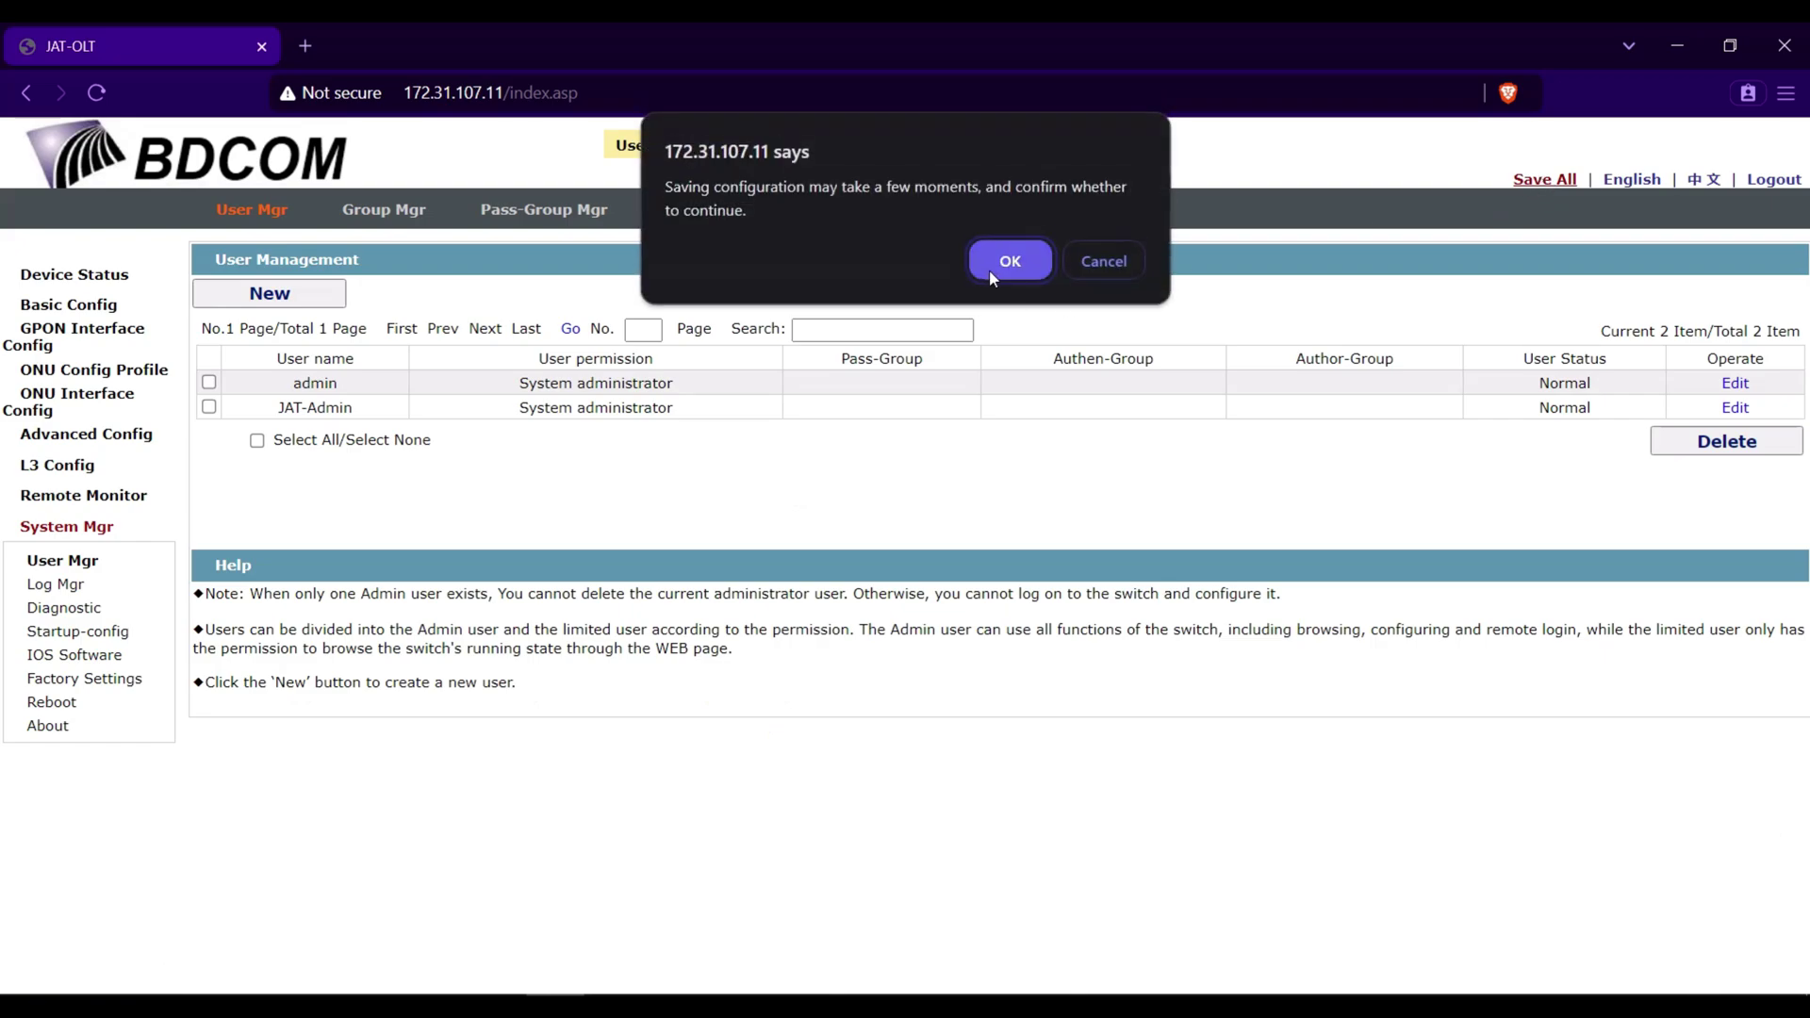
pyautogui.click(1013, 271)
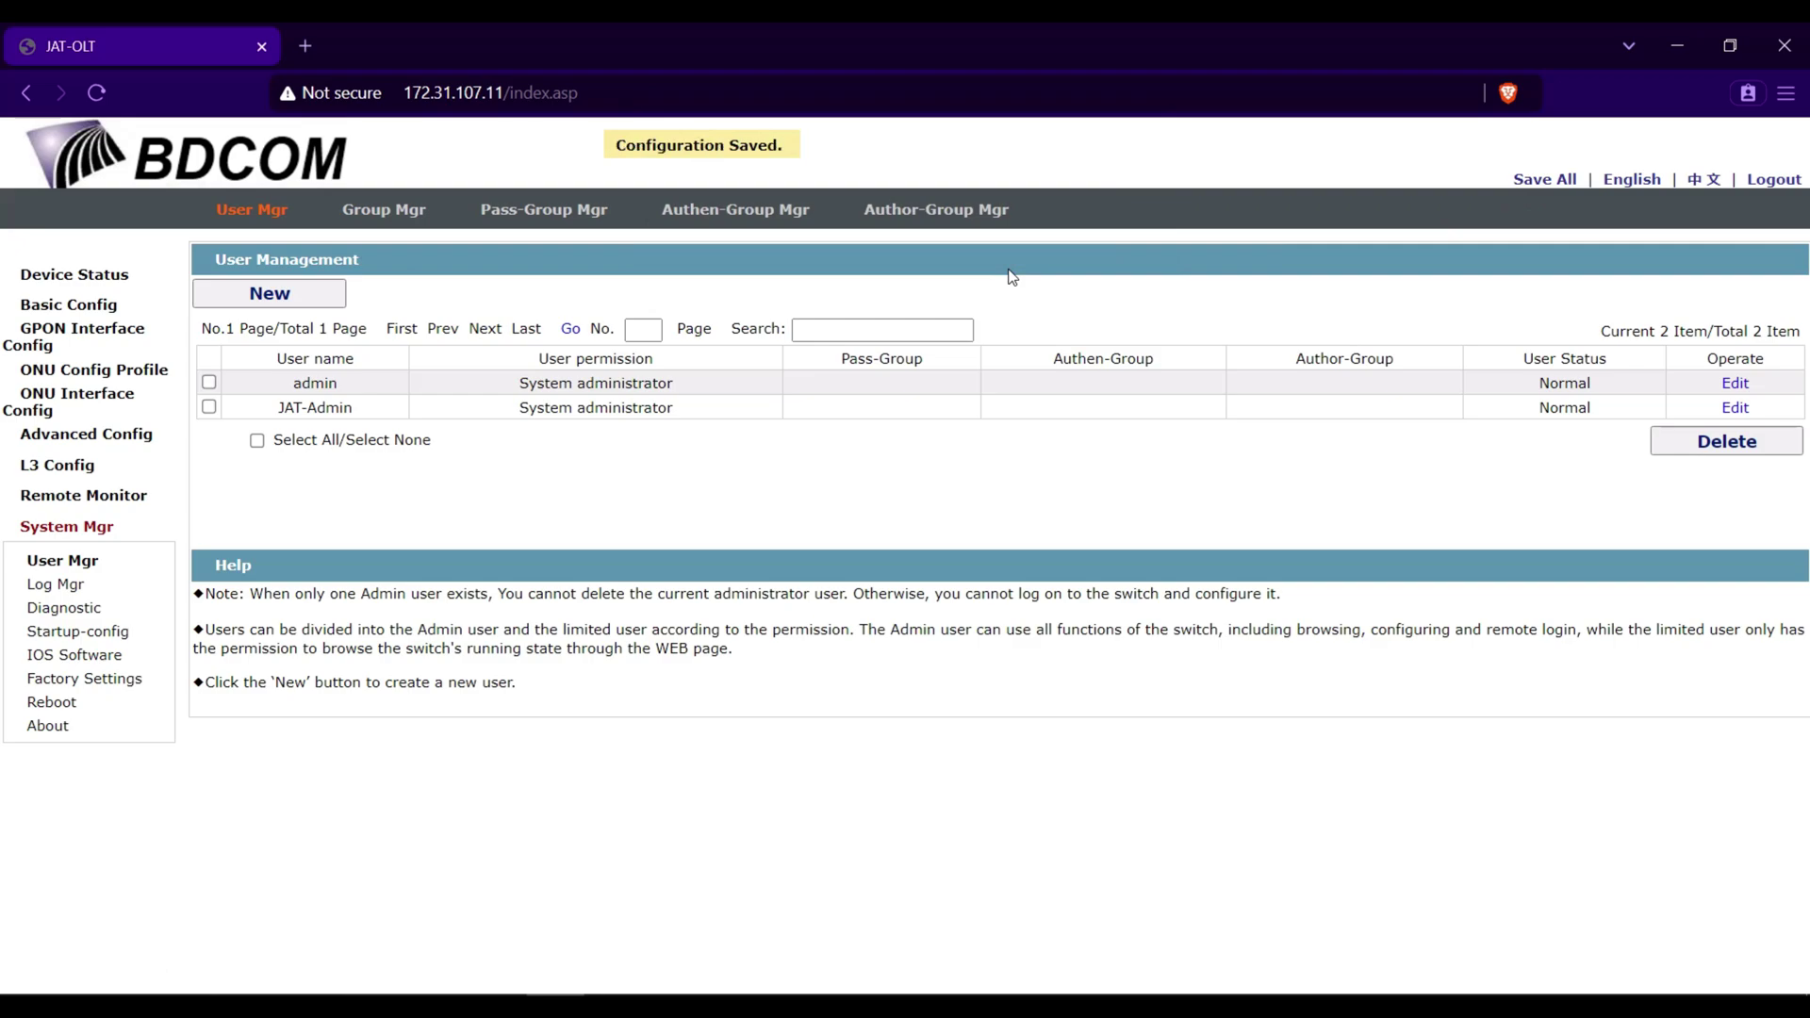
# - Log out and load 172.31.107.11 in a Brave private window
pyautogui.click(1767, 181)
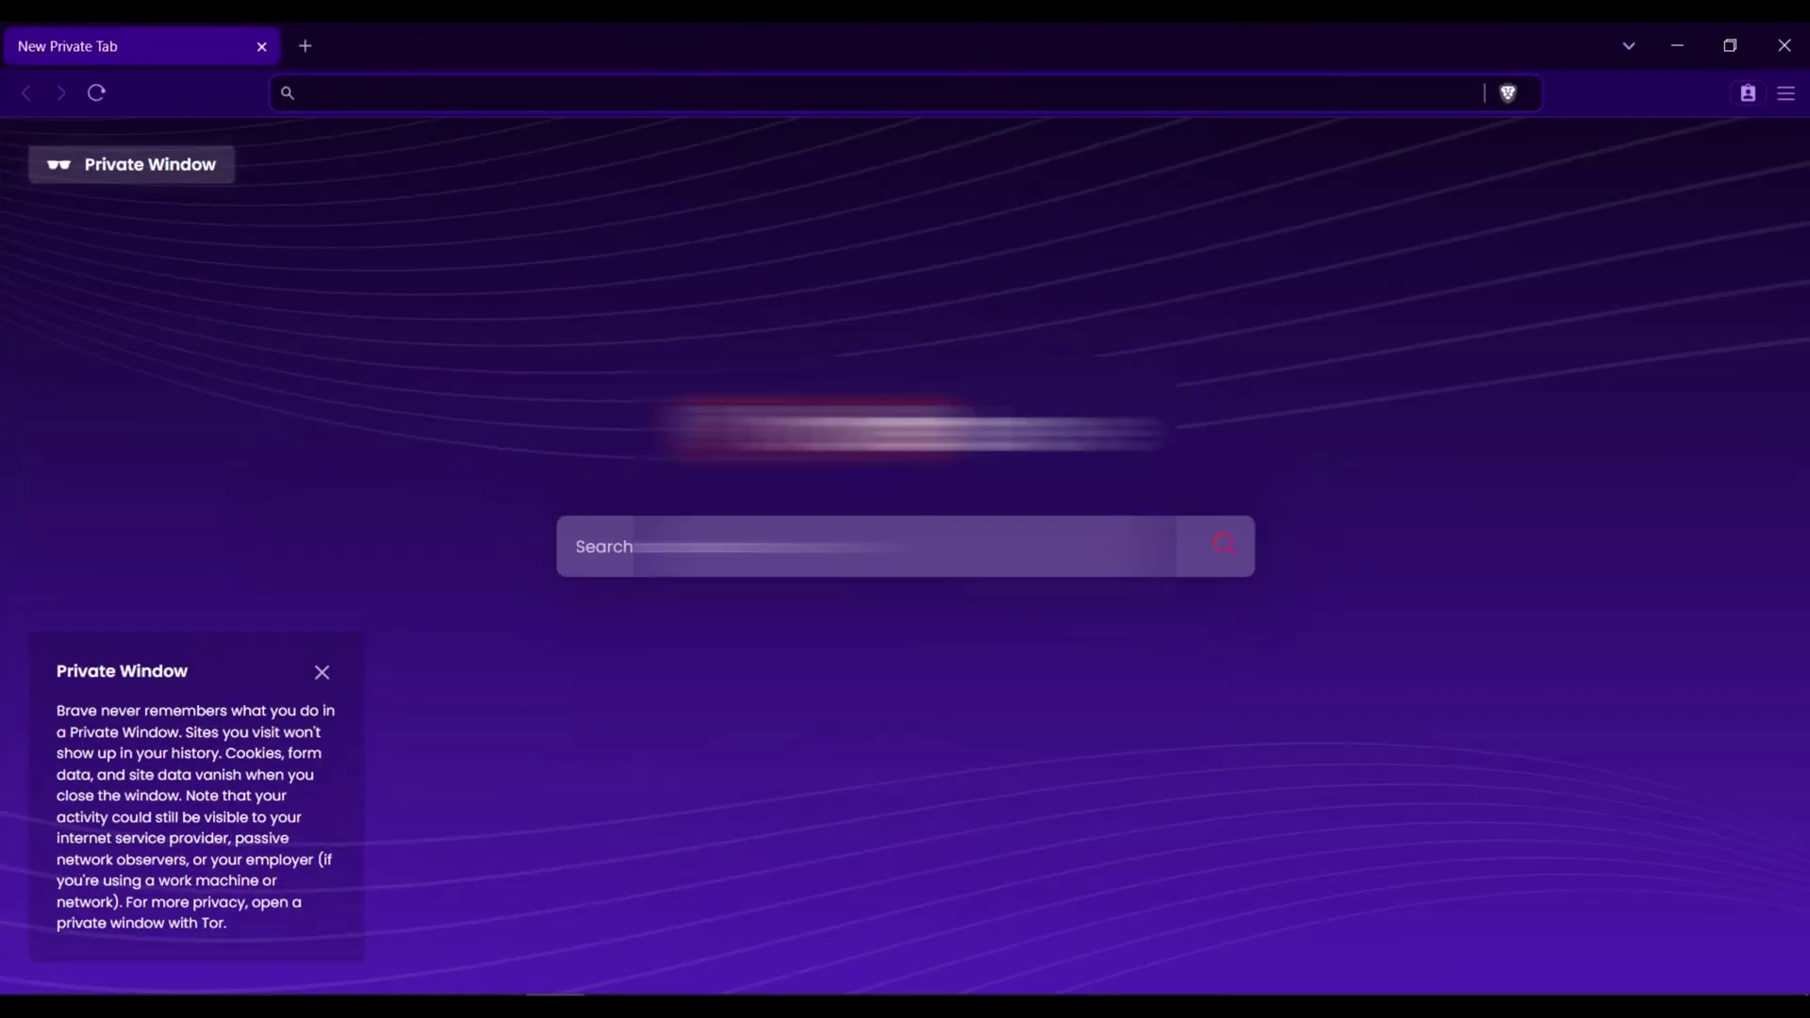
pyautogui.write('1')
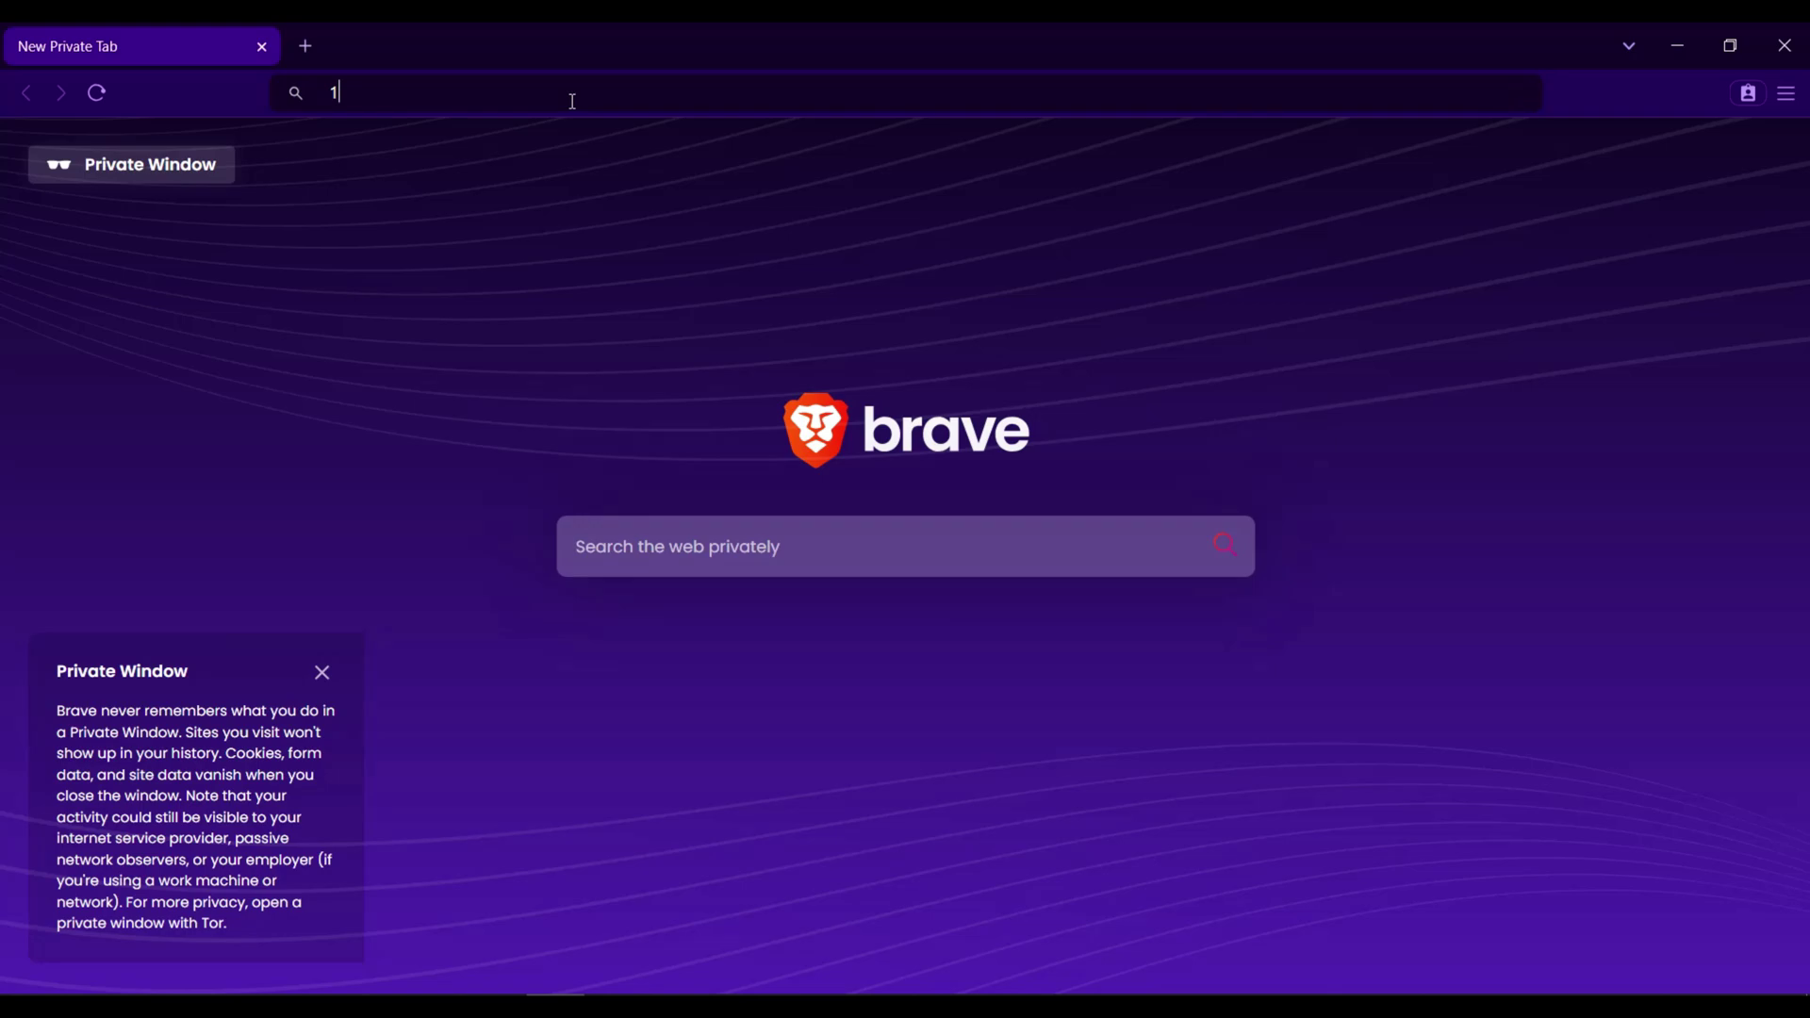
pyautogui.write('72.')
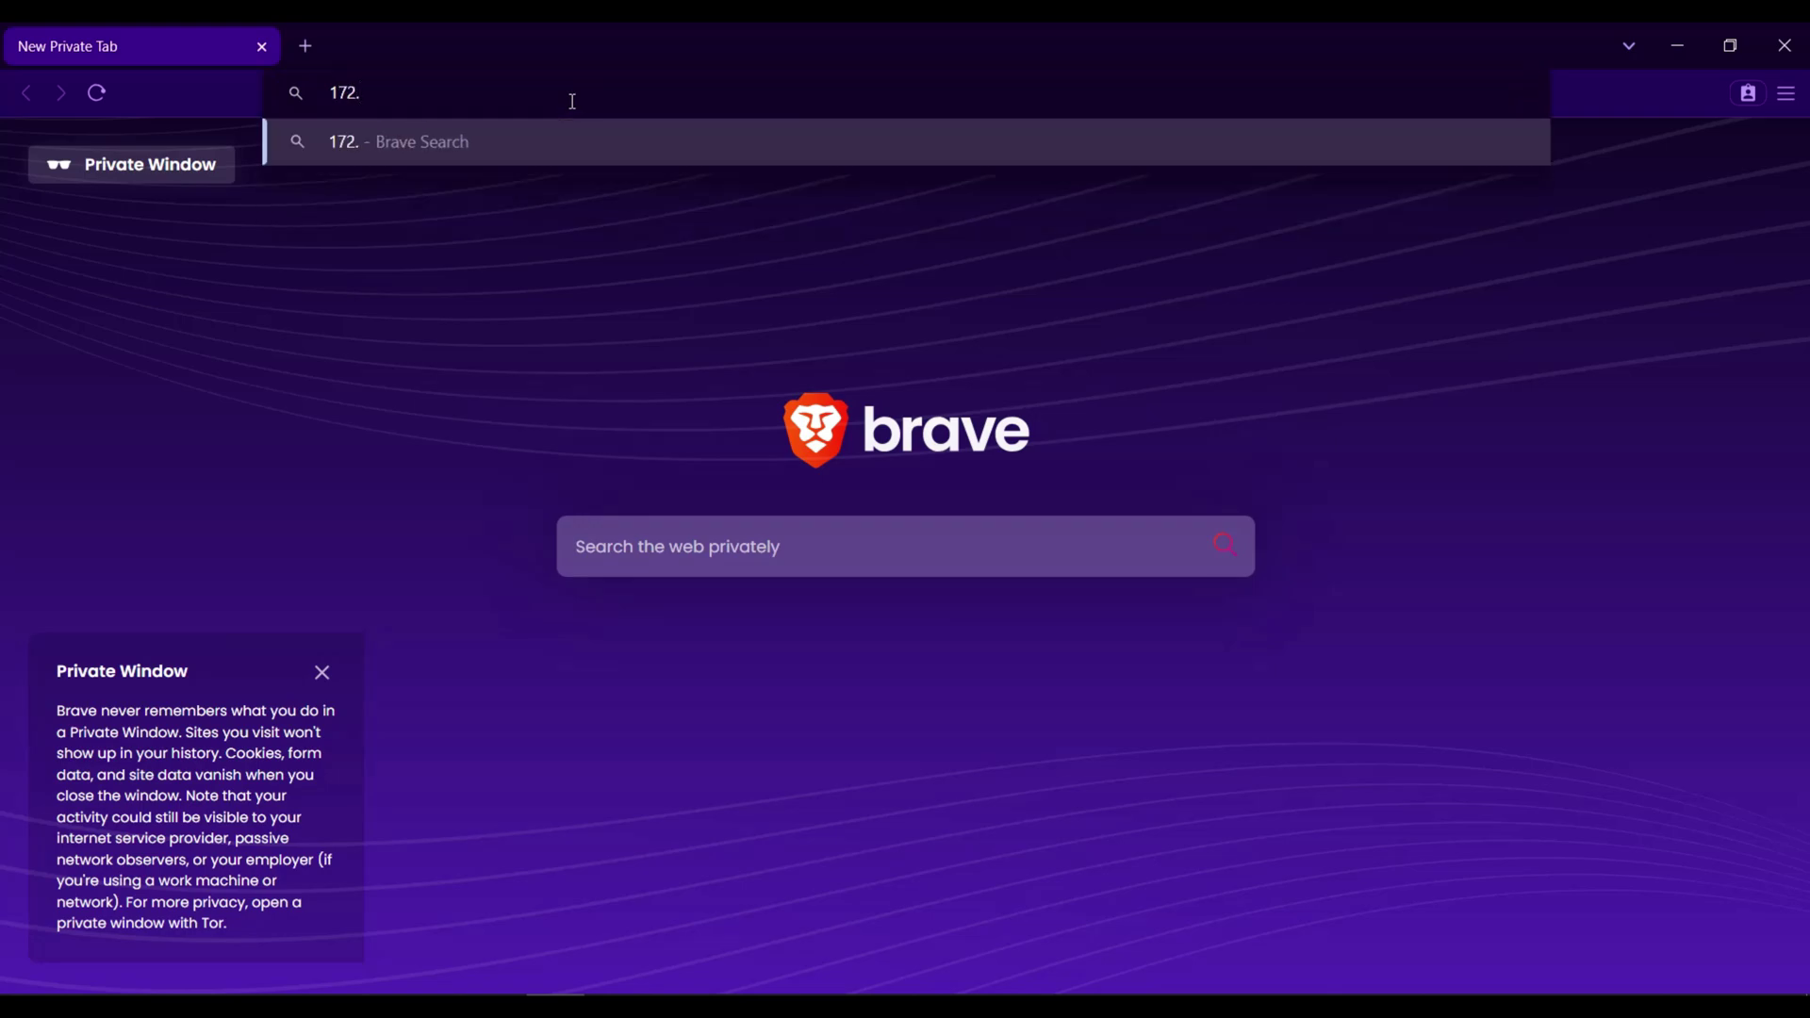
pyautogui.write('31.107.11')
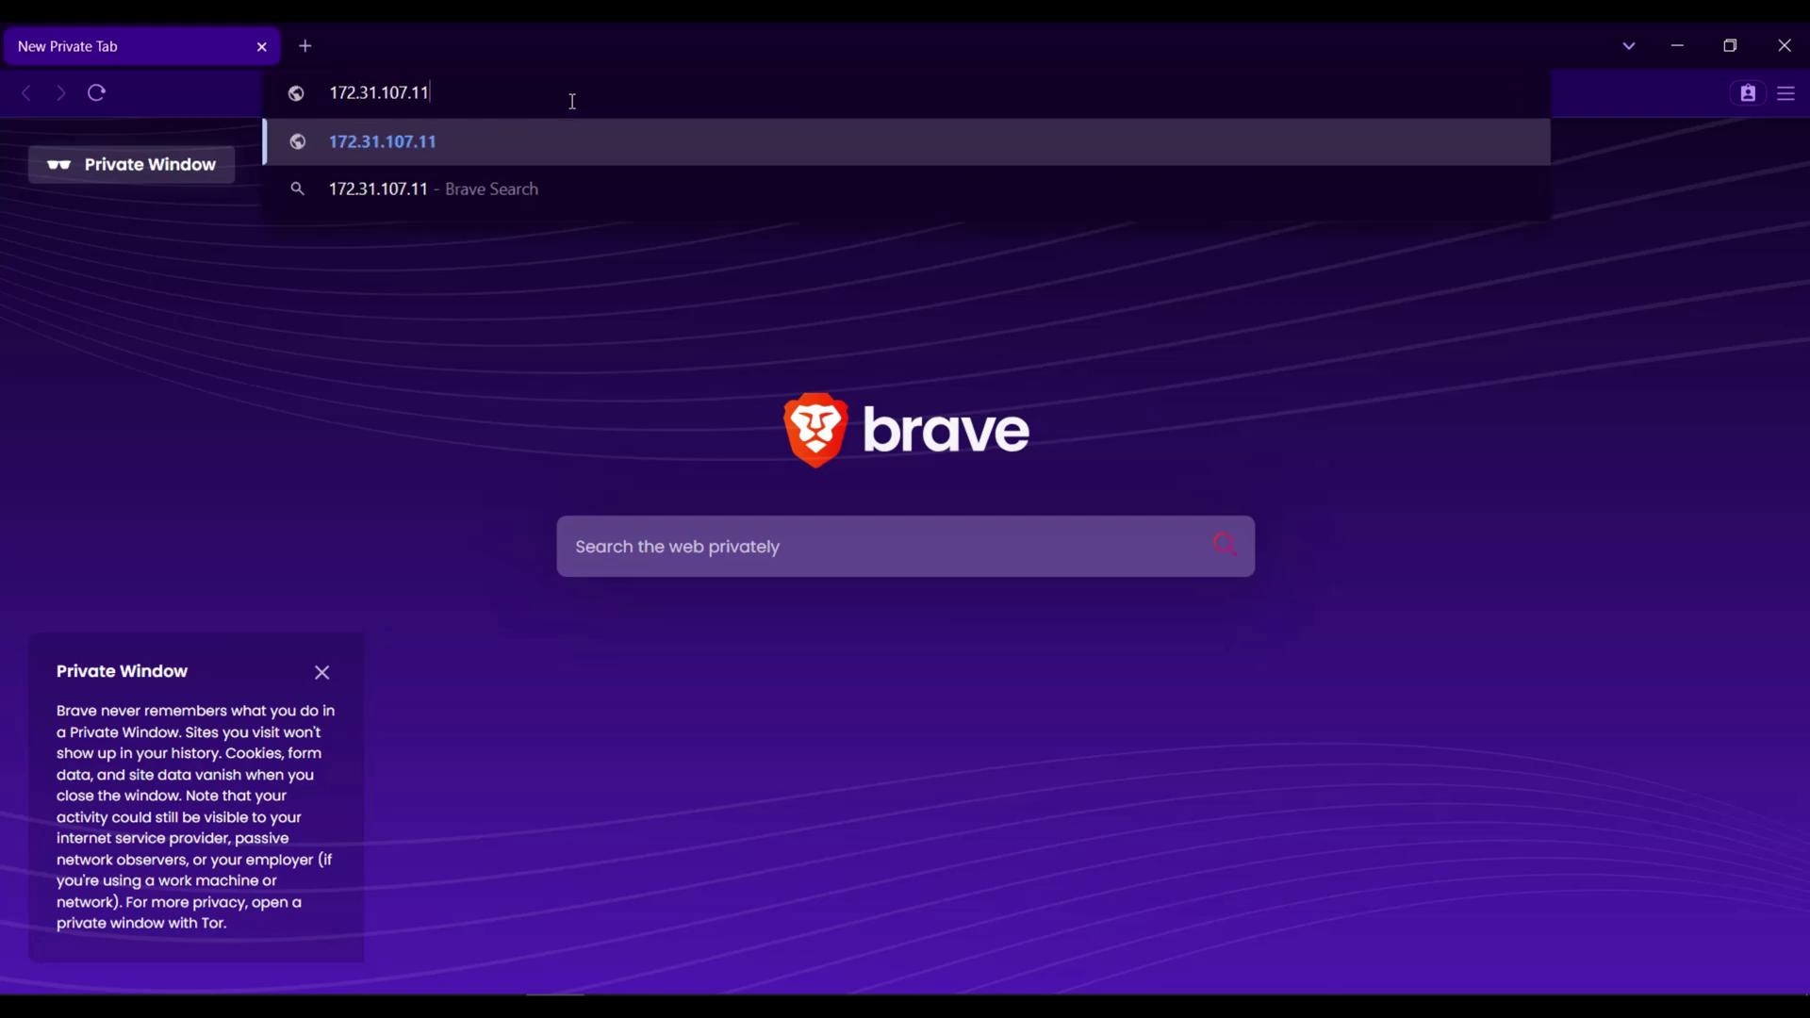
pyautogui.press('Return')
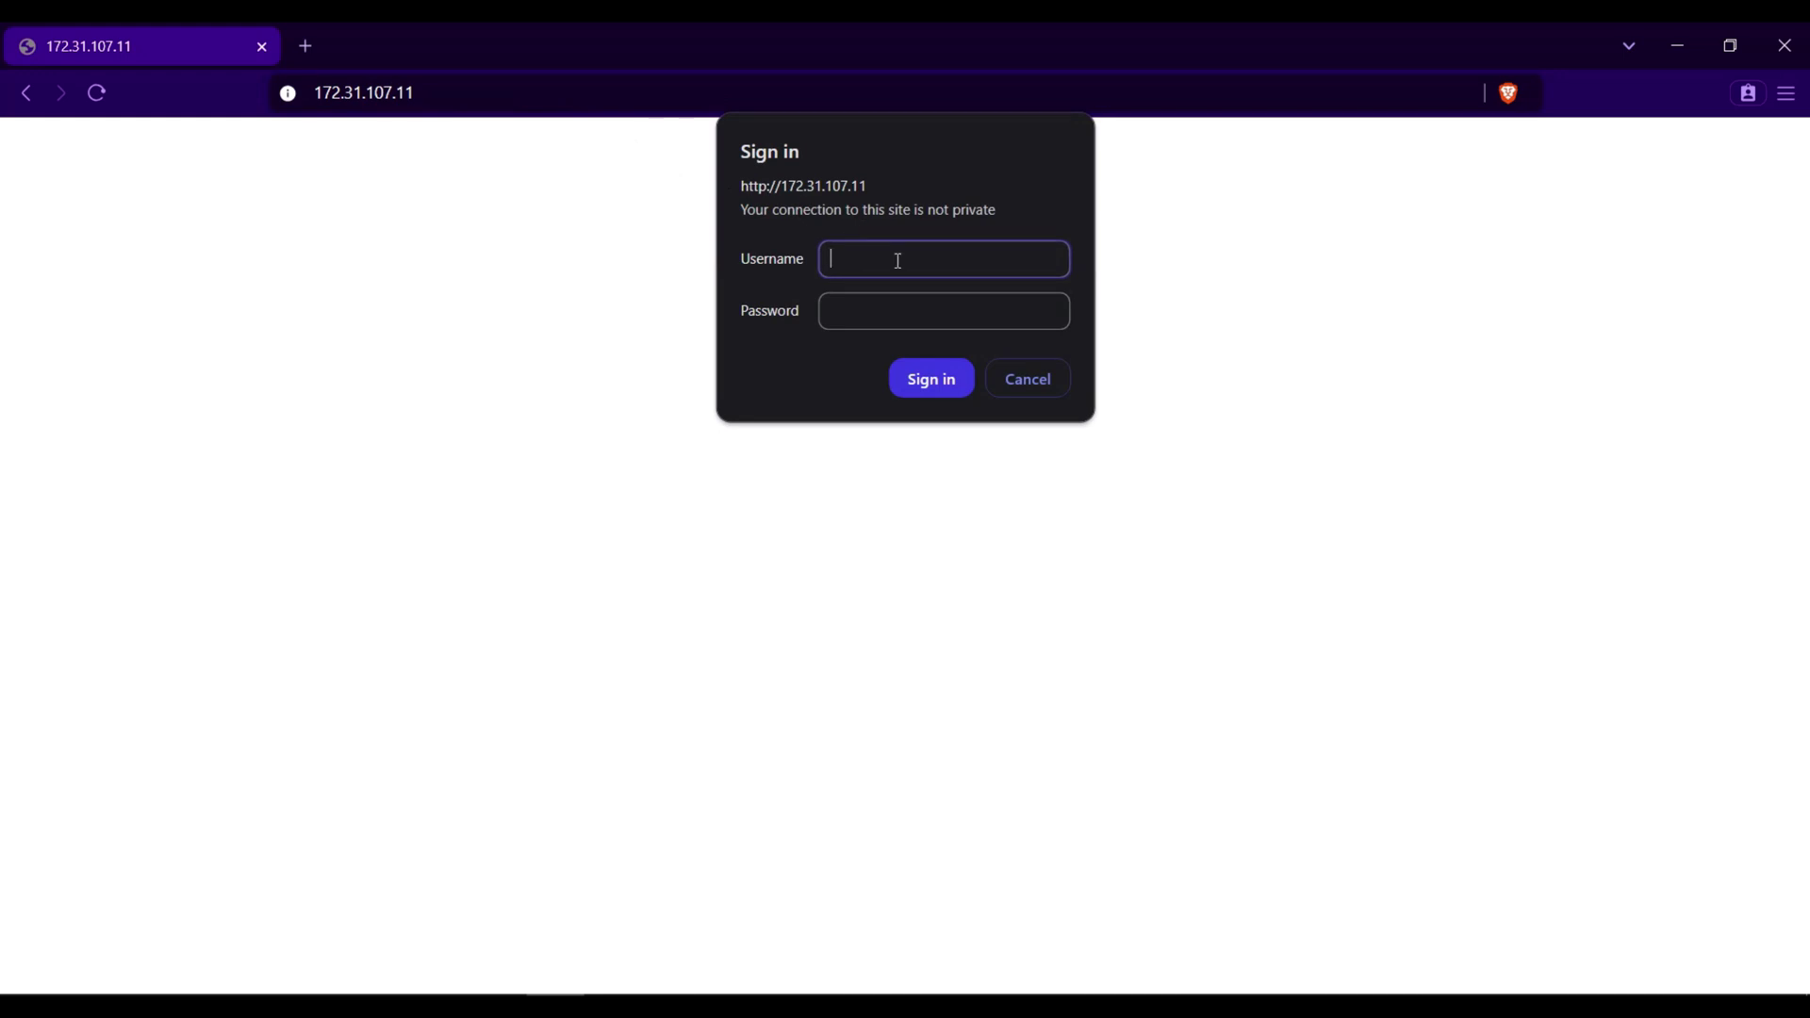
# - Sign in as JAT-Admin with its password to reach the GP3600-08 Device Info page
pyautogui.write('JAT-Admin')
pyautogui.press('Tab')
pyautogui.write('*************')
pyautogui.click(922, 390)
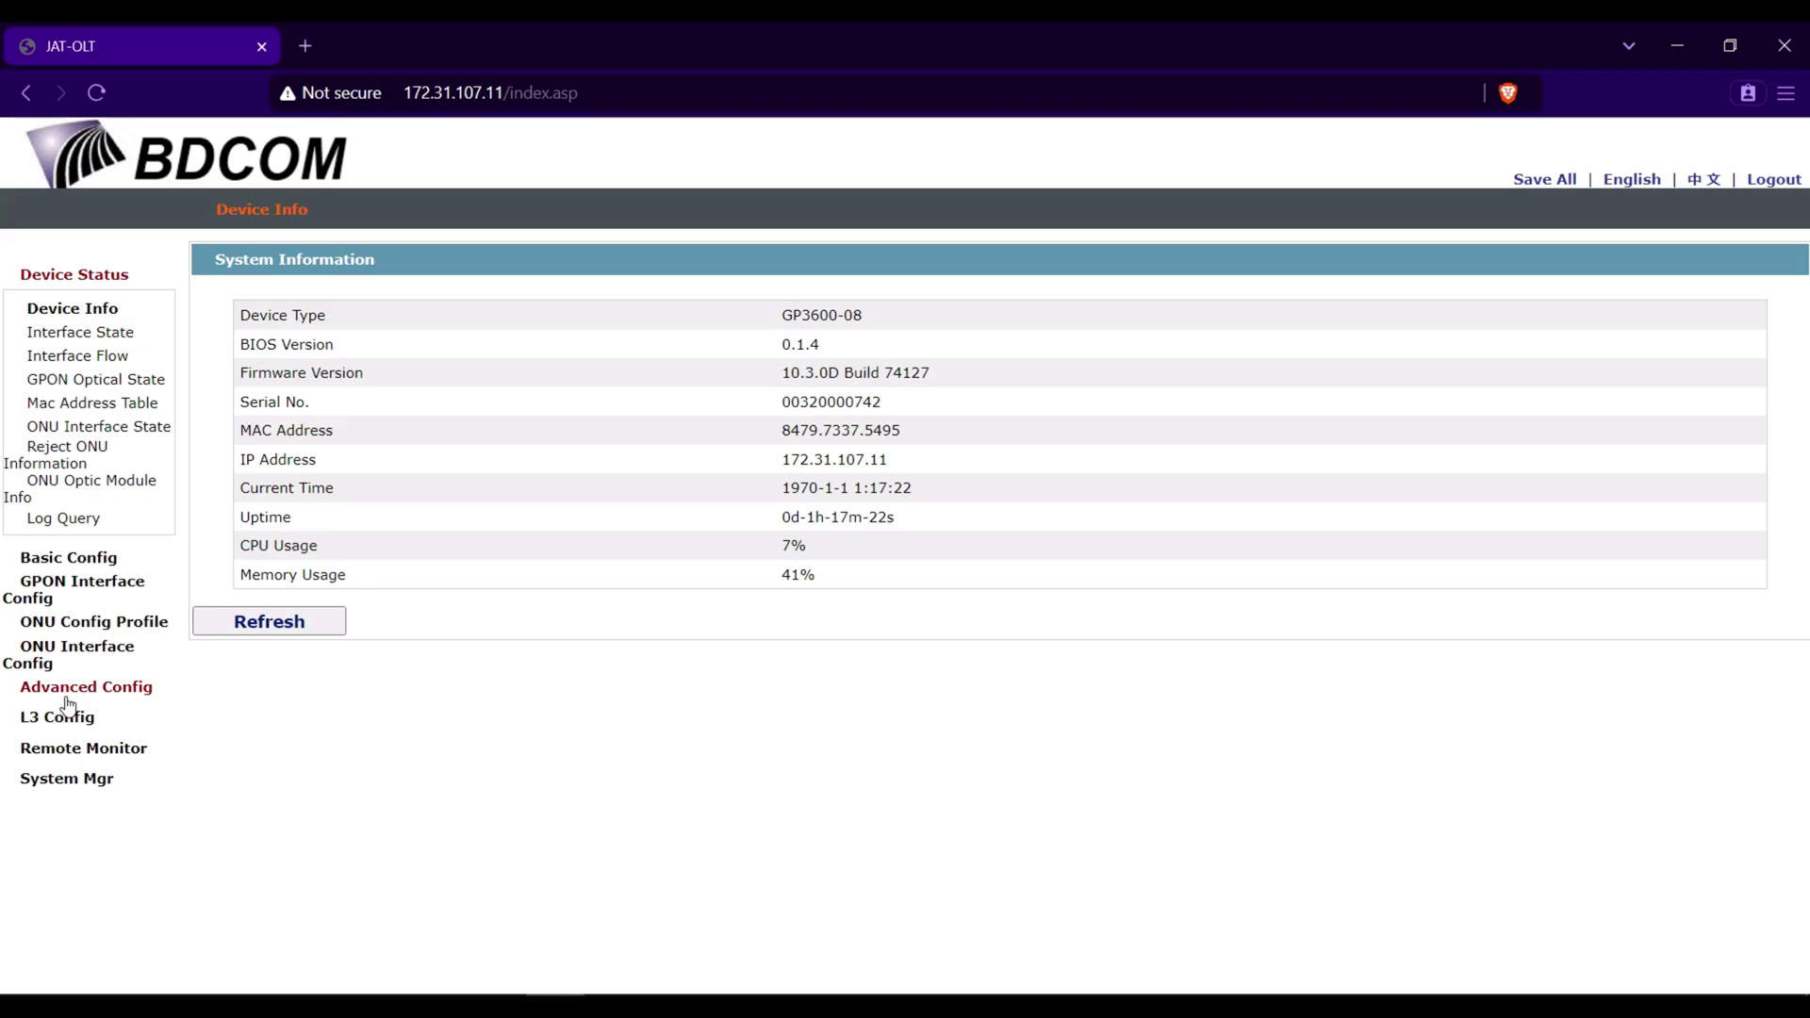
# - In System Mgr > User Mgr, delete the admin user and choose Save All
pyautogui.click(68, 779)
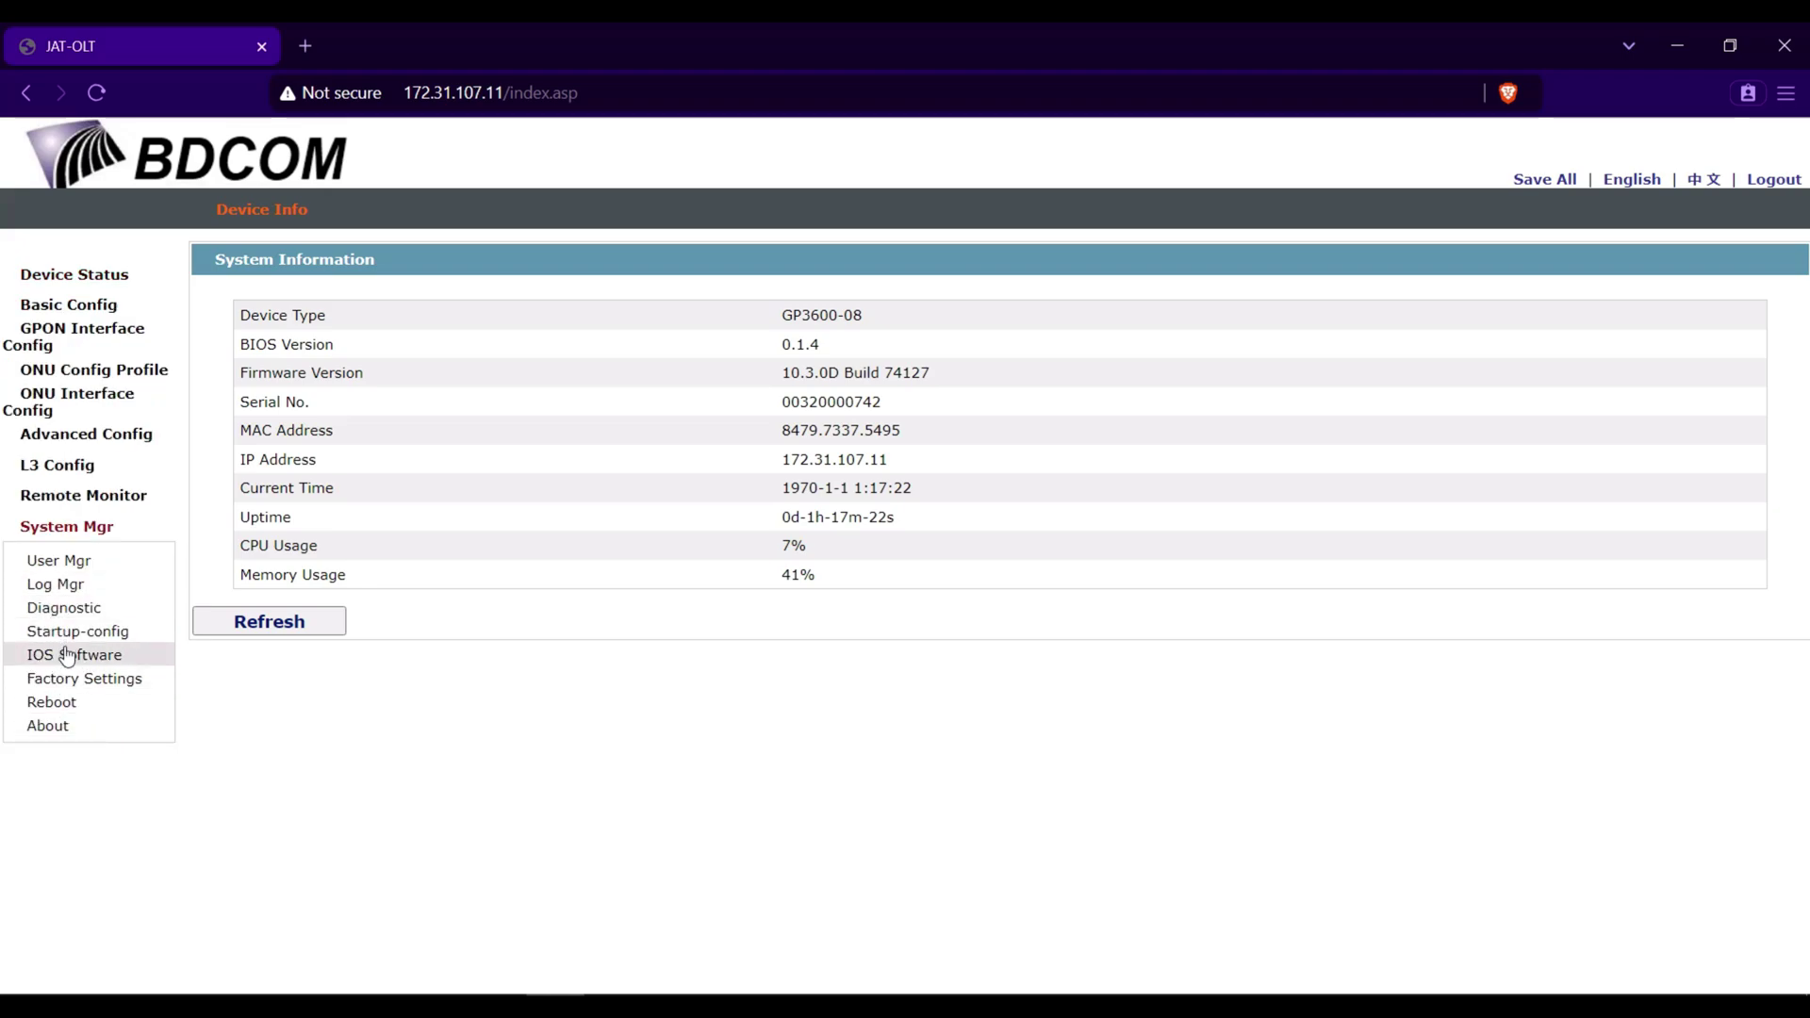
pyautogui.click(79, 565)
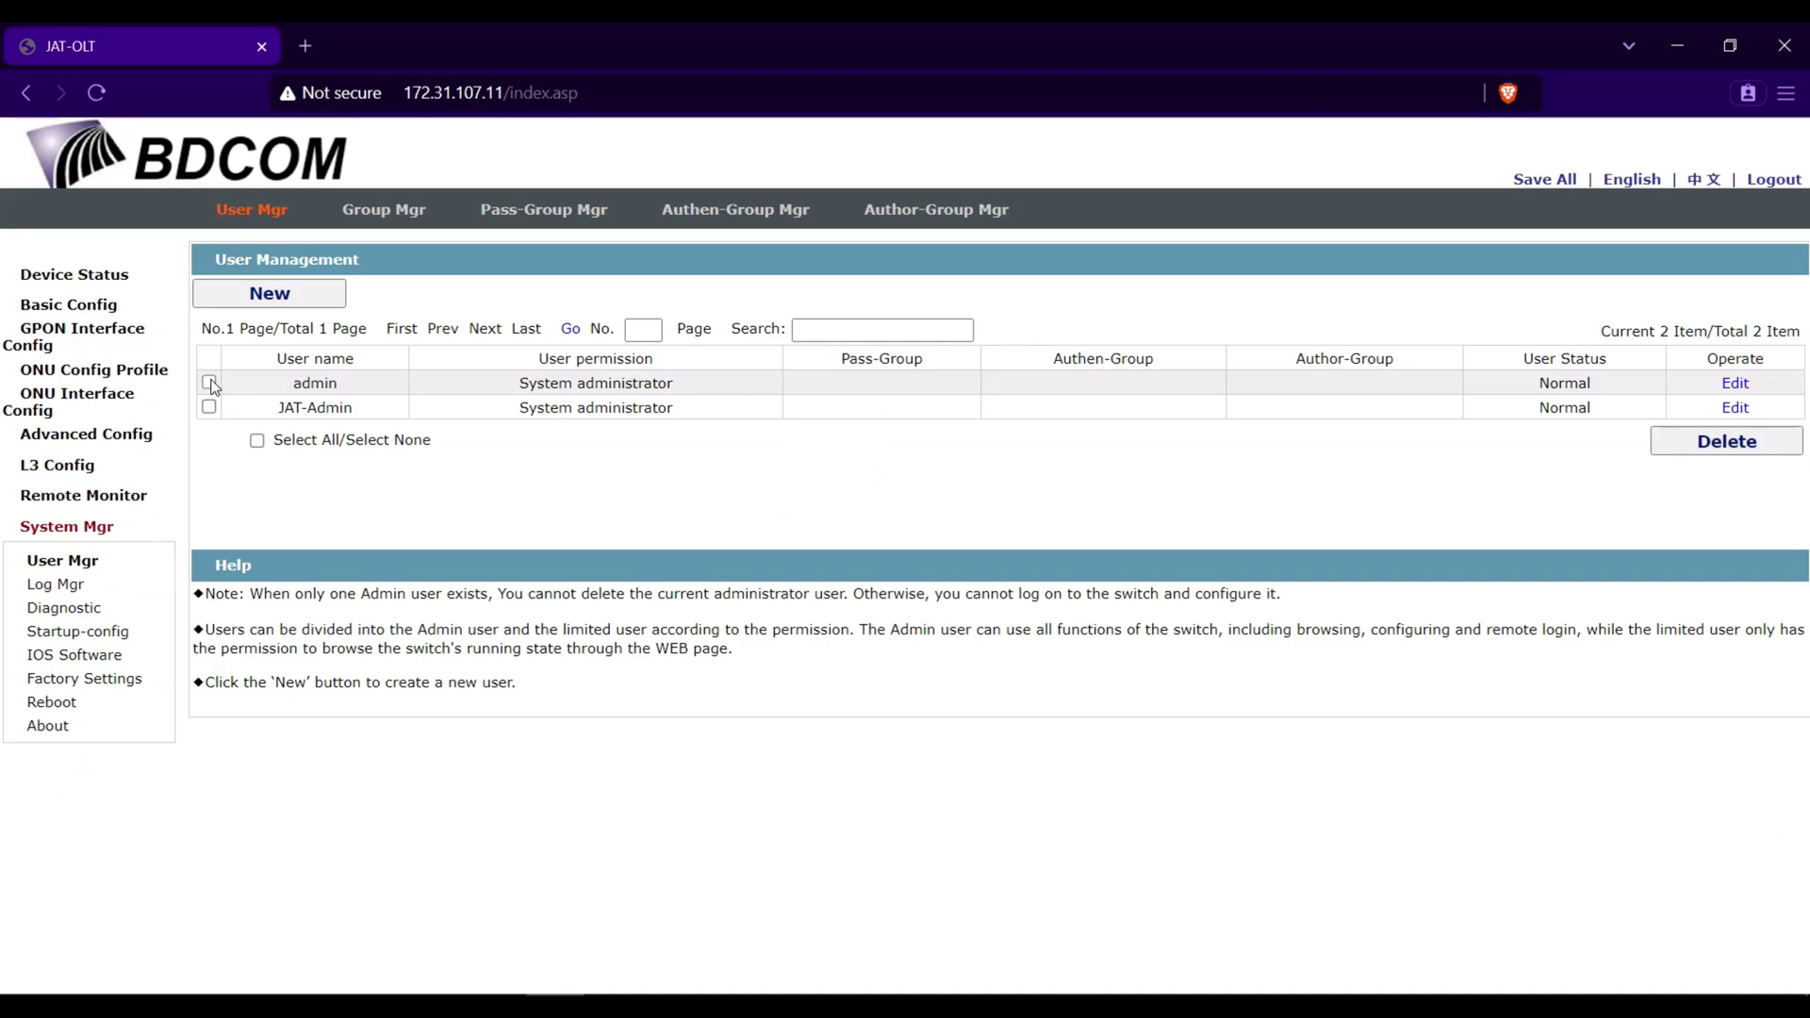
pyautogui.click(210, 383)
pyautogui.click(1708, 445)
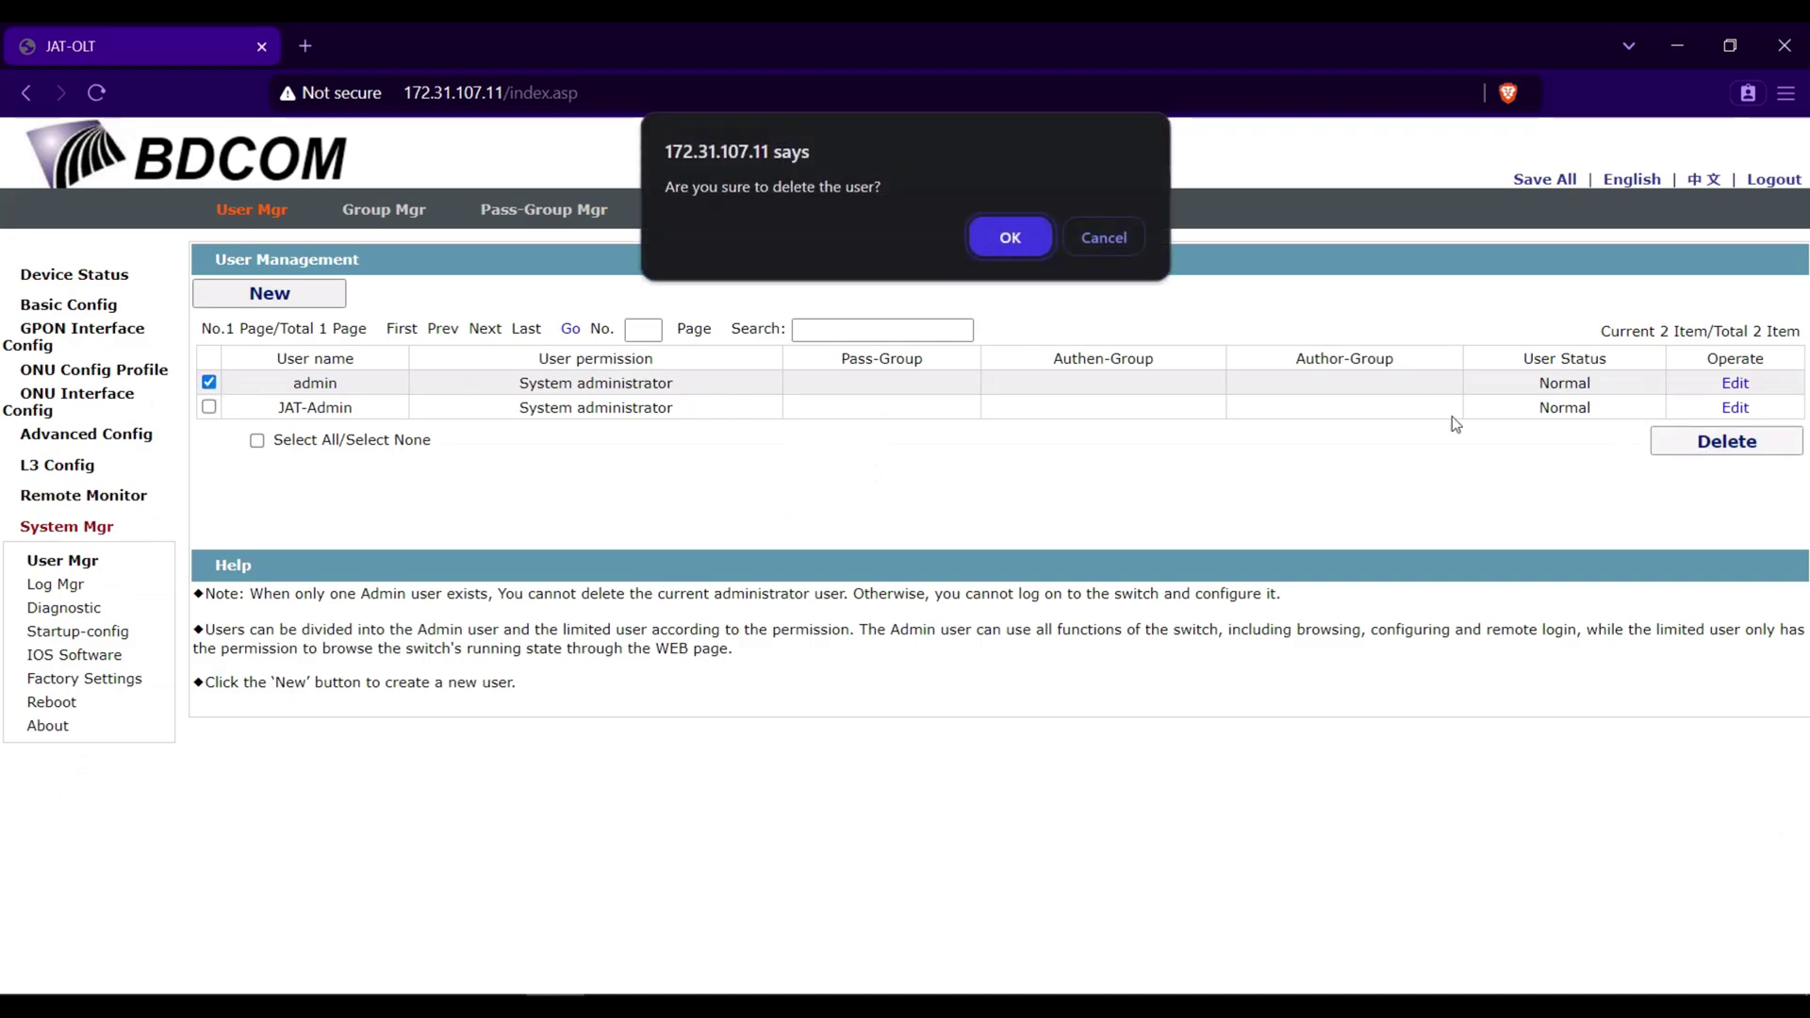
pyautogui.click(999, 239)
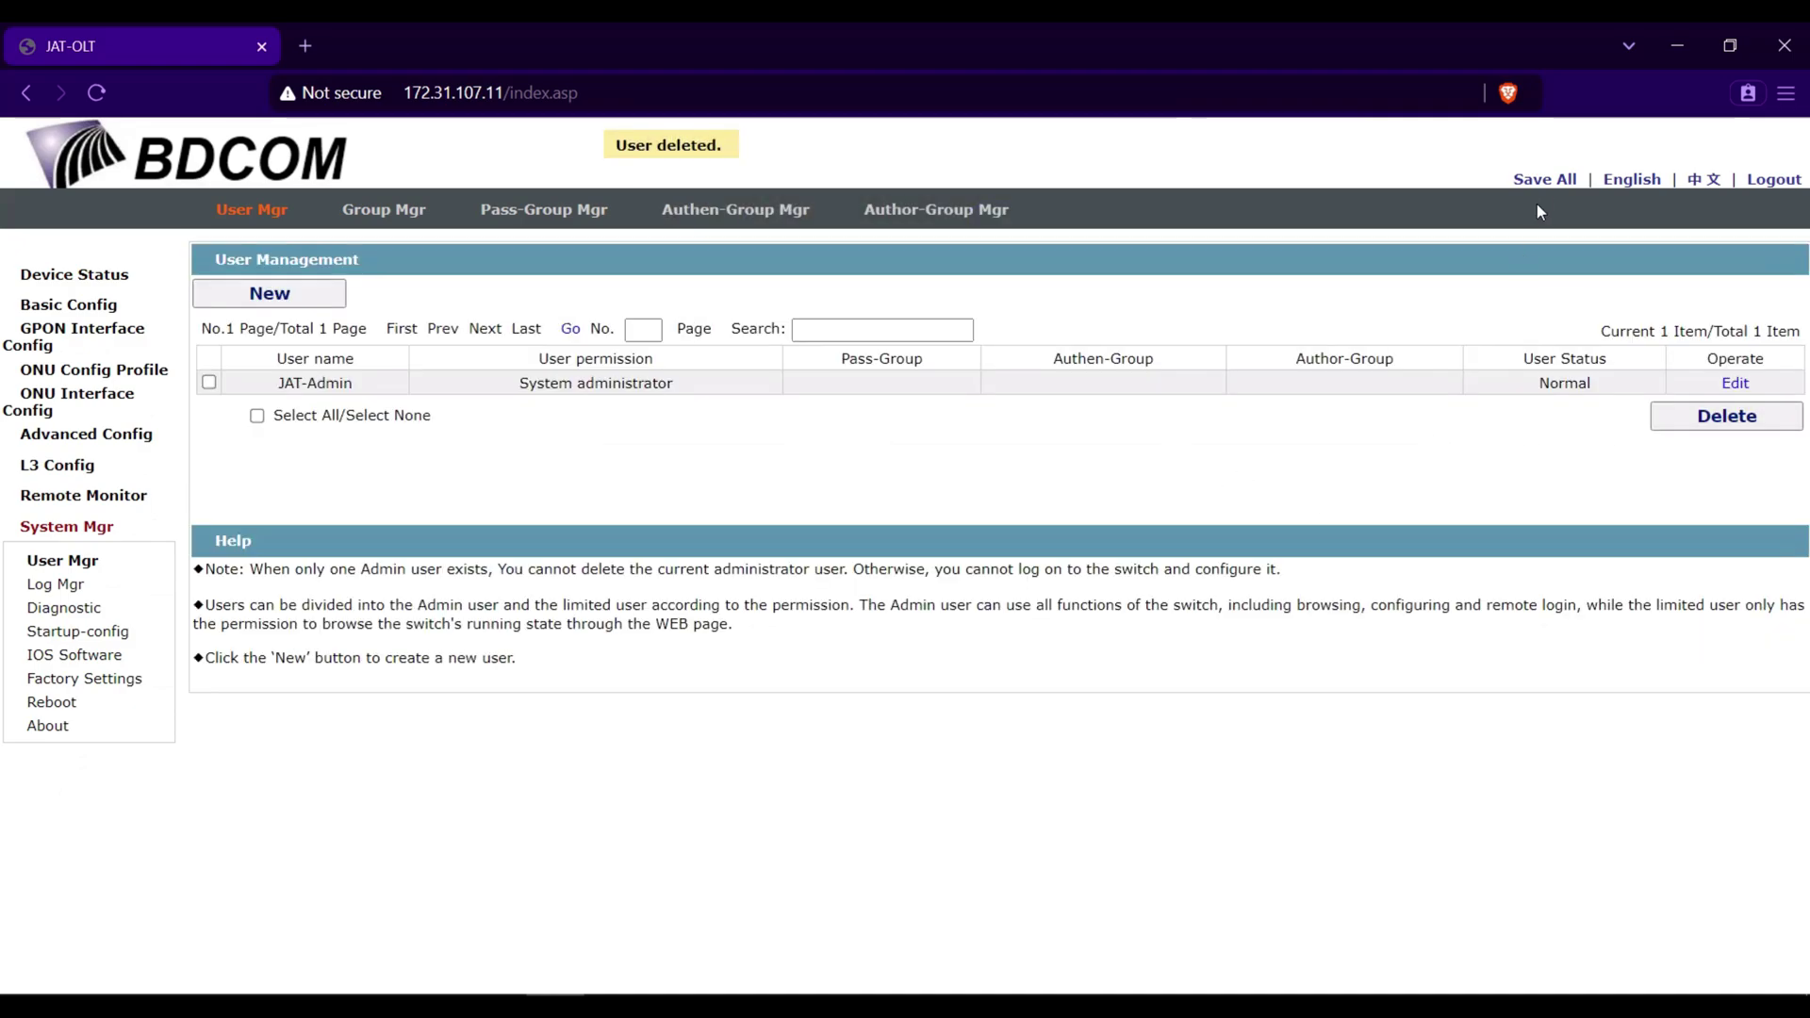
pyautogui.click(1544, 181)
# - Confirm the save so the user list keeps only JAT-Admin
pyautogui.click(1020, 256)
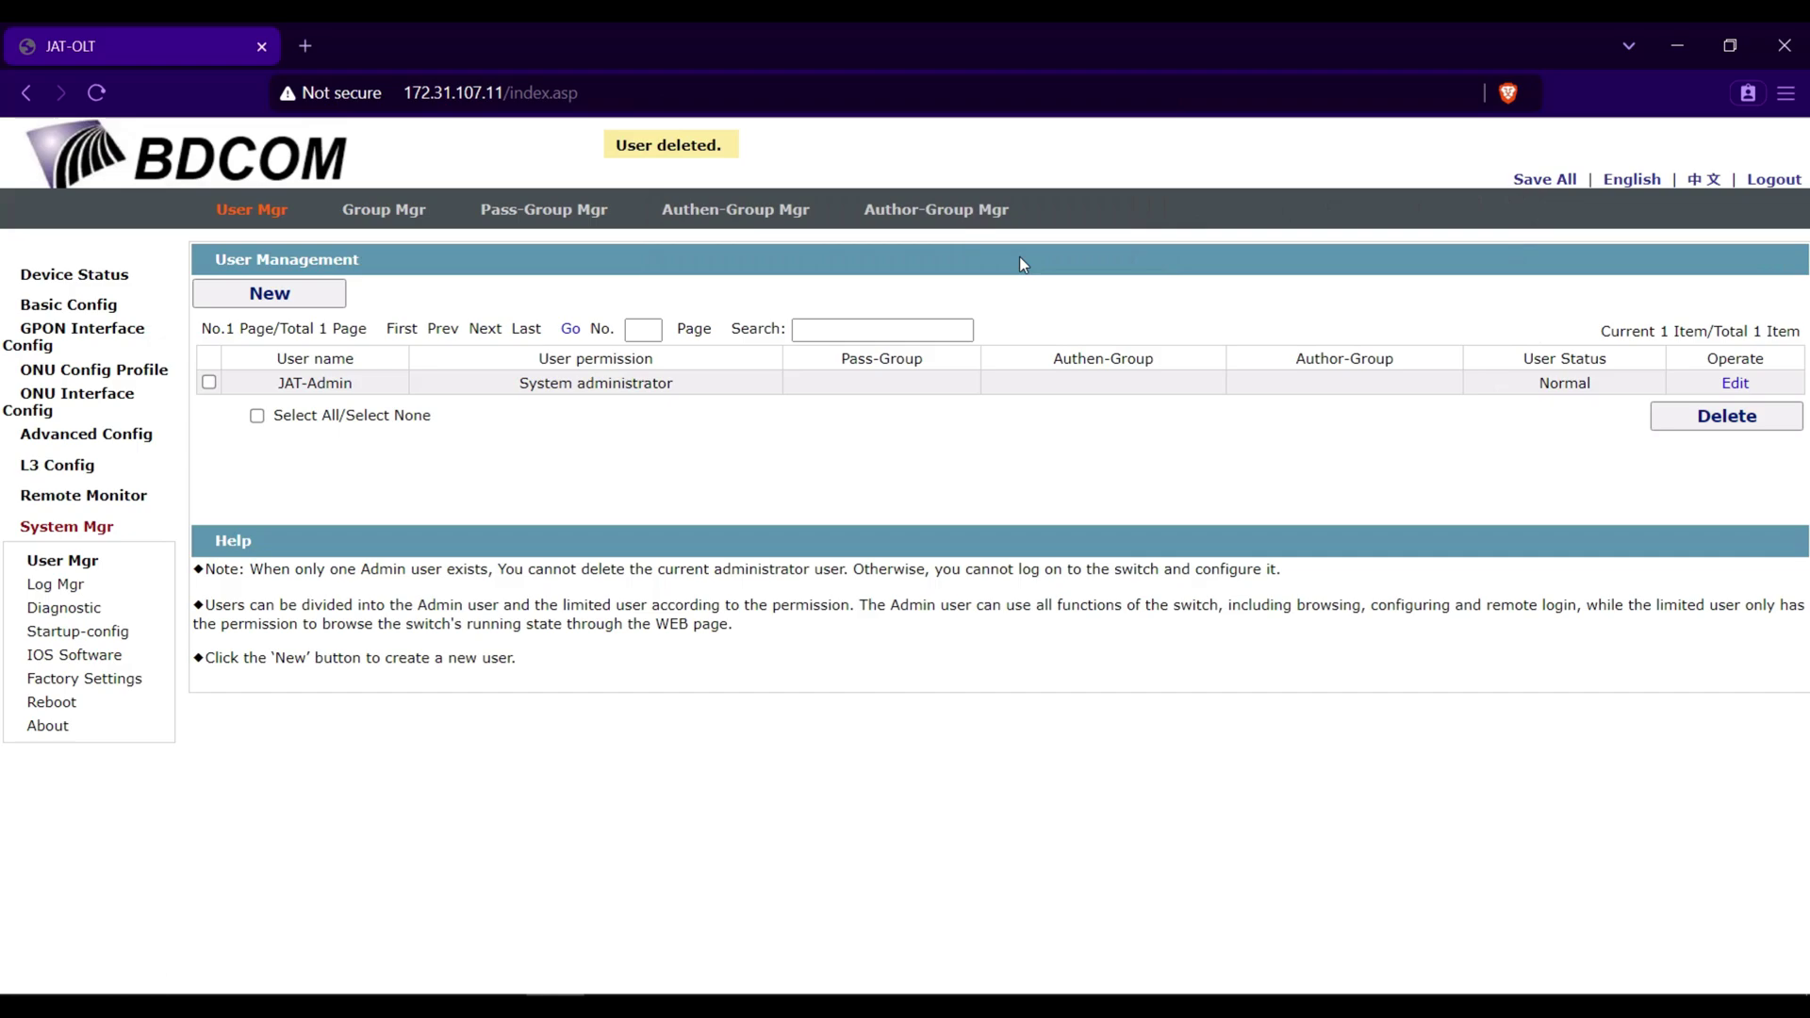